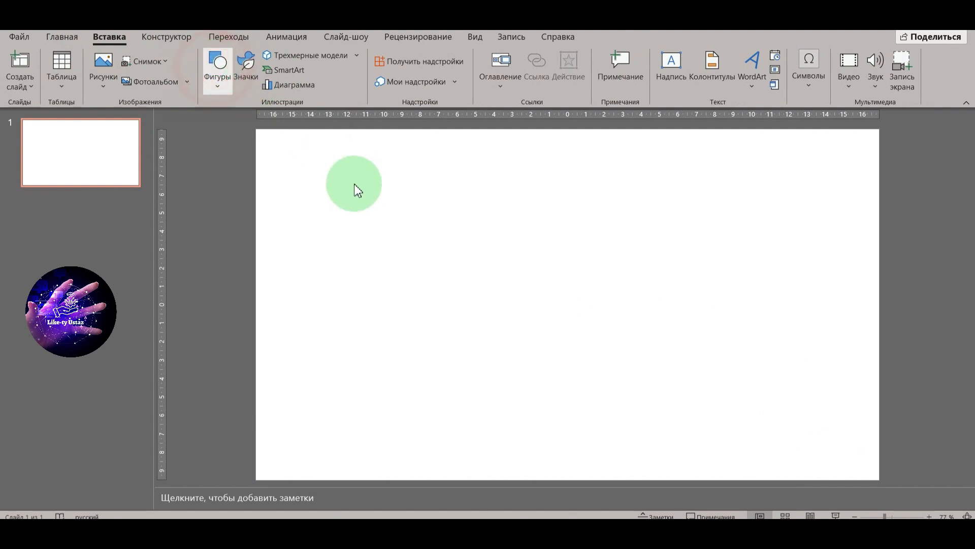
Step: Draw a rounded rectangle card on the blank slide and duplicate it
click(245, 114)
drag(313, 160, 345, 183)
drag(454, 253, 601, 266)
key(ctrl+c)
key(ctrl+v)
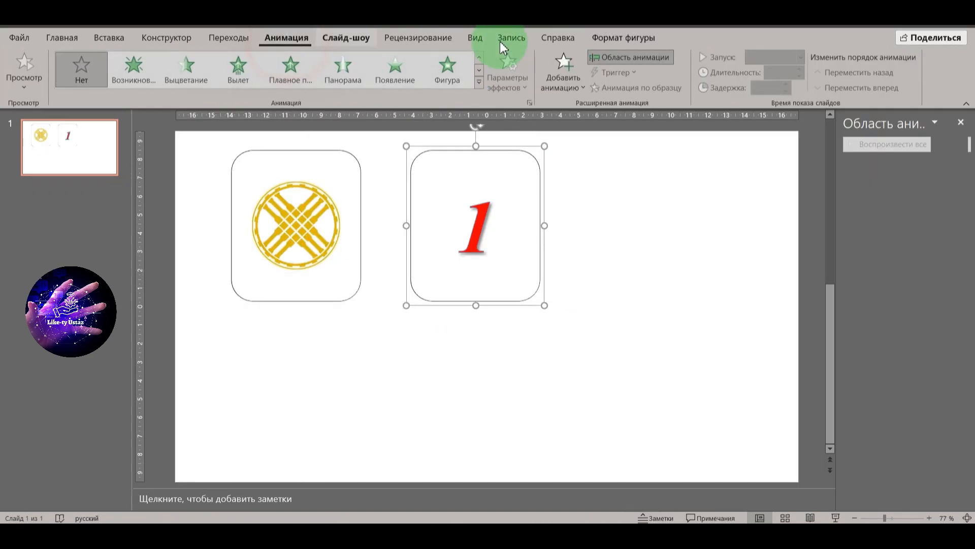
Step: Add the exit effect Свертывание to the grouped card showing the red number 1
click(556, 76)
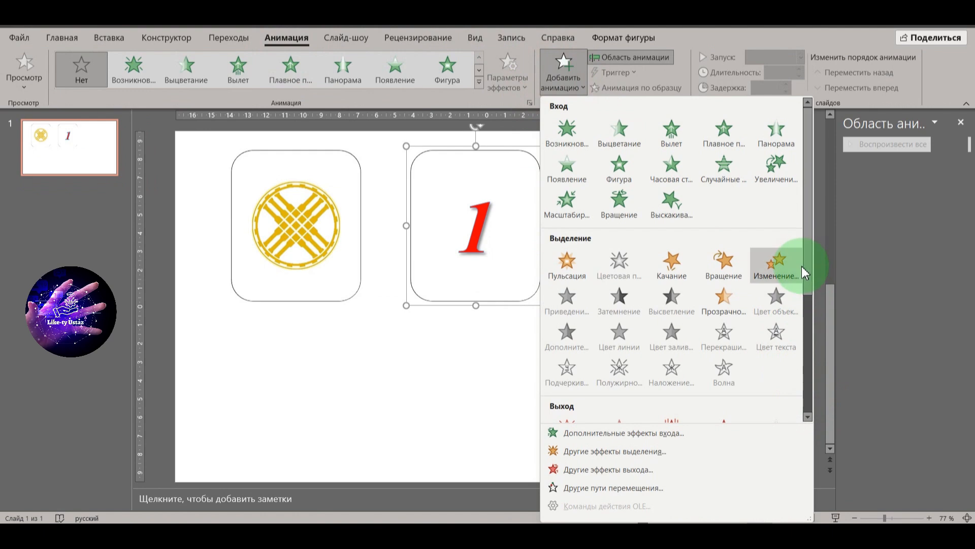
click(630, 470)
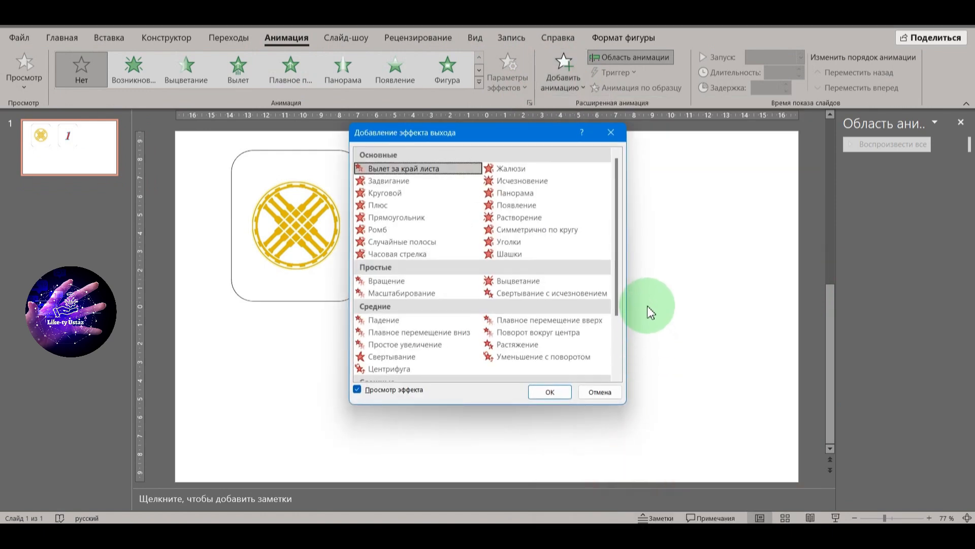
scroll(584, 309, down, 1)
click(420, 319)
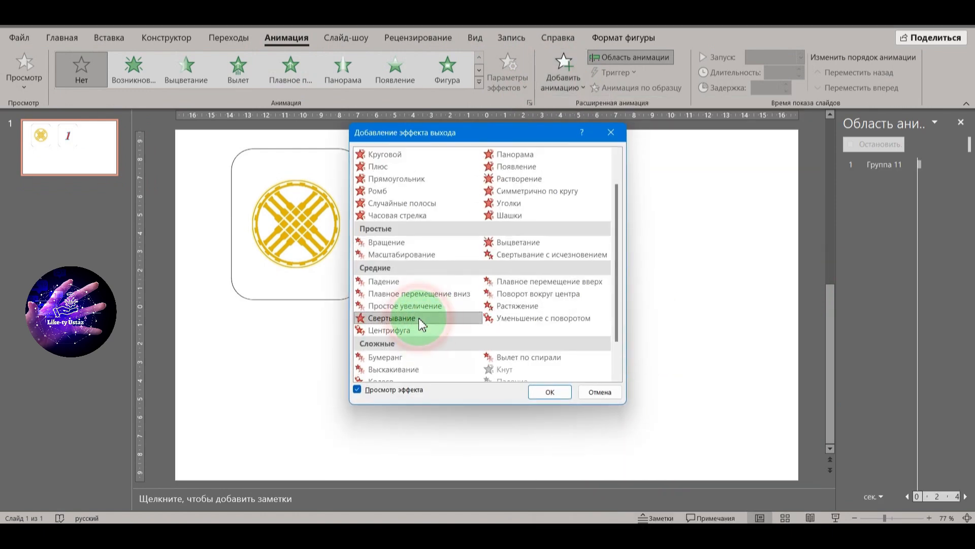
click(554, 390)
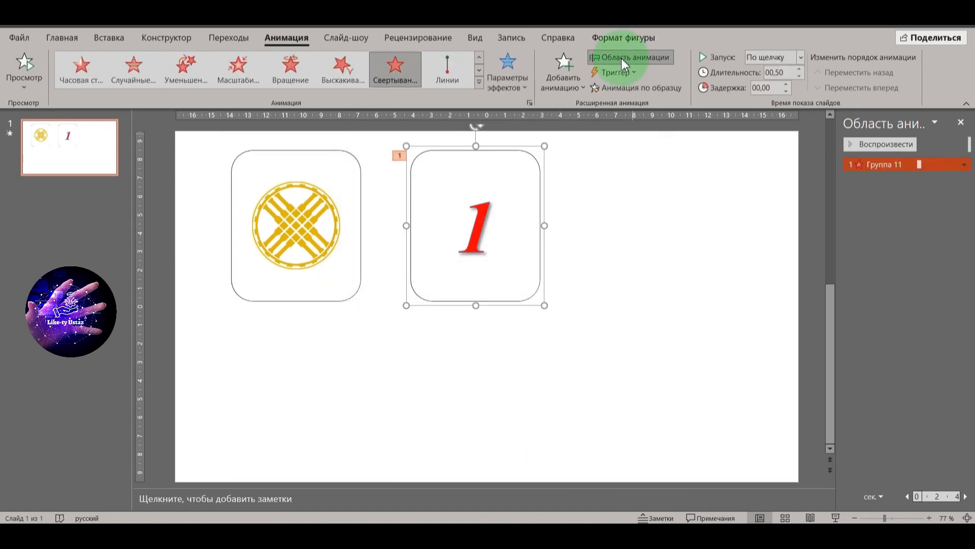
Step: Rename the group of the red number card as 1
click(609, 40)
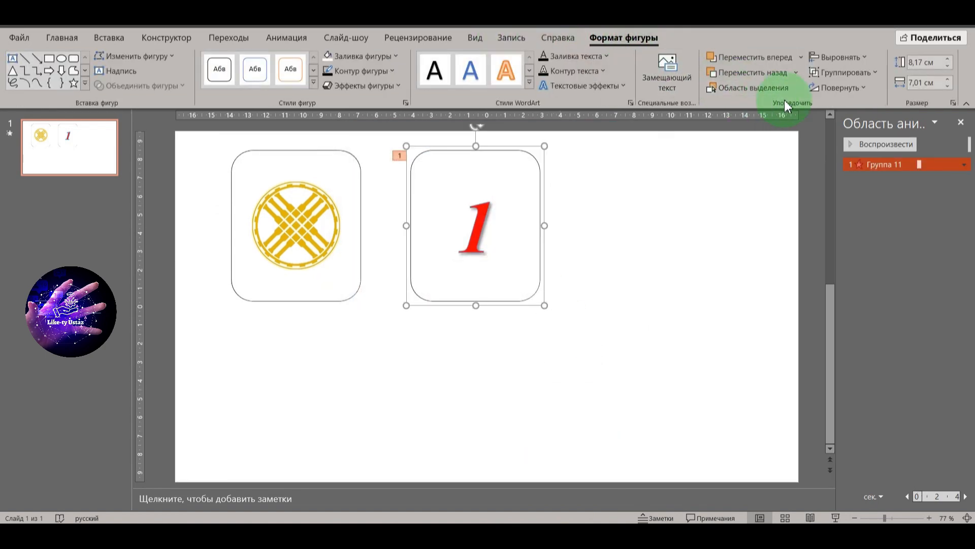
click(763, 90)
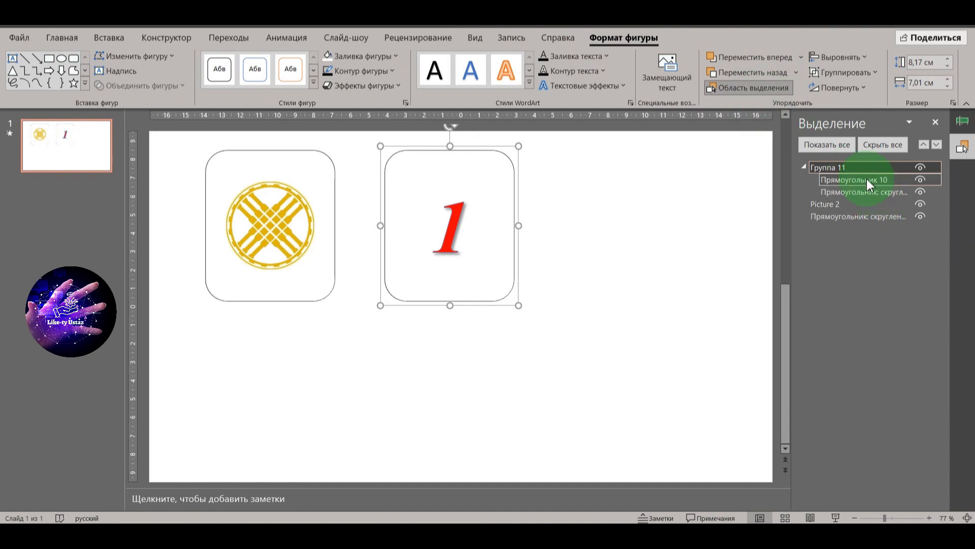
double_click(826, 168)
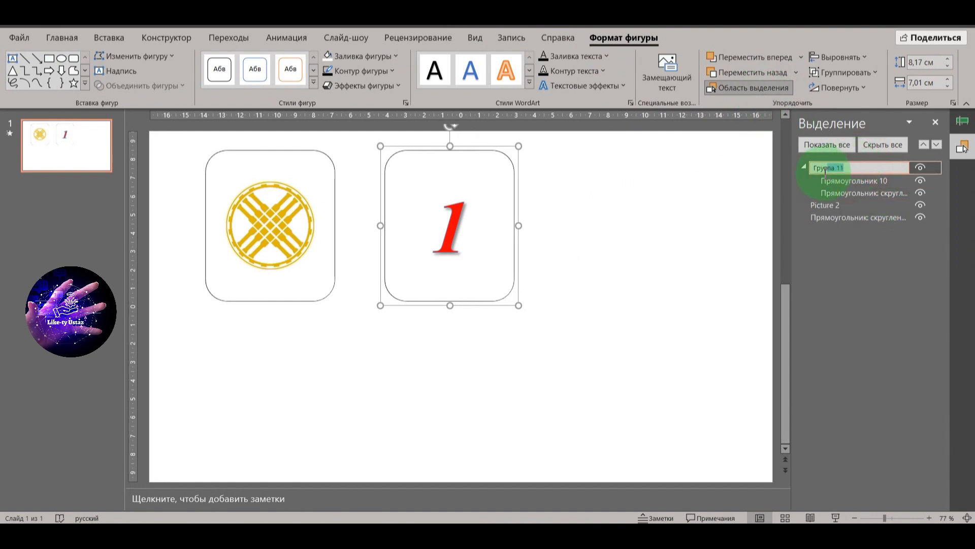
text(1)
key(Return)
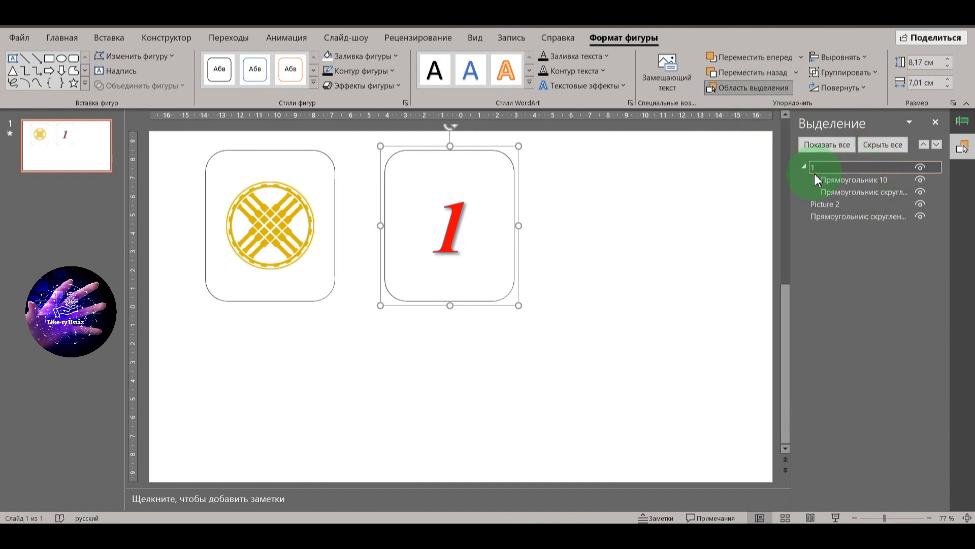
Step: Set the number card's exit effect to be triggered on click of object 1
click(661, 332)
click(516, 292)
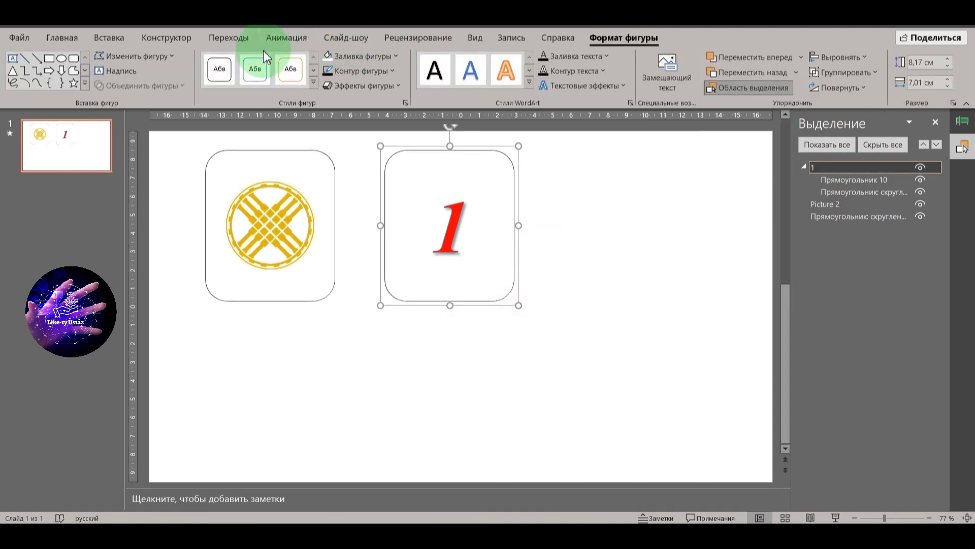
click(286, 37)
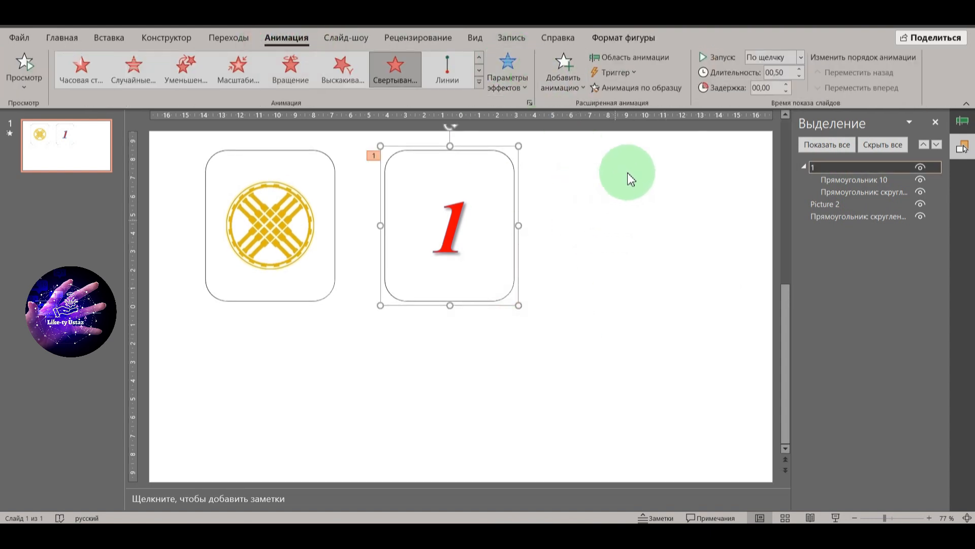
click(624, 74)
mouse_move(635, 87)
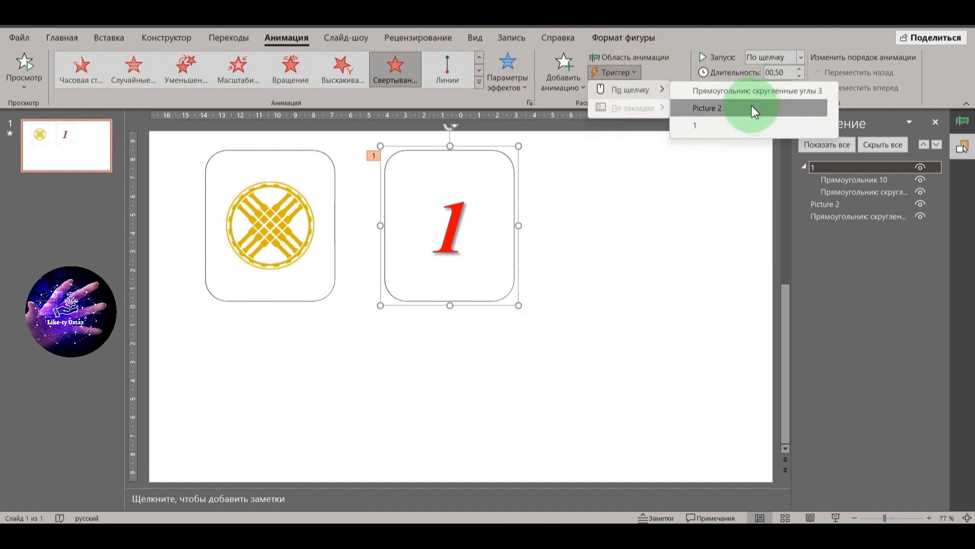
click(751, 107)
click(647, 375)
Step: Group the yellow emblem picture with the rounded rectangle behind it
click(269, 246)
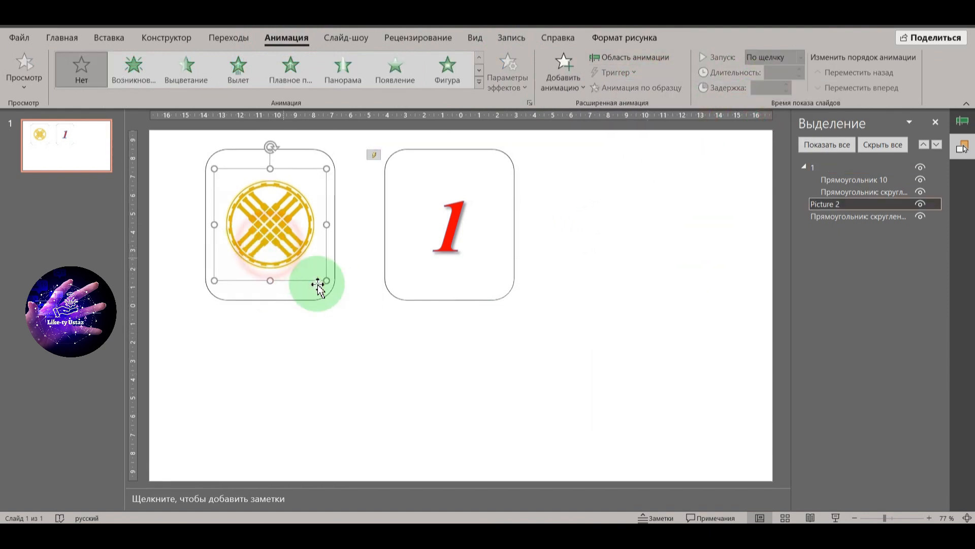
ctrl+click(320, 292)
key(ctrl+g)
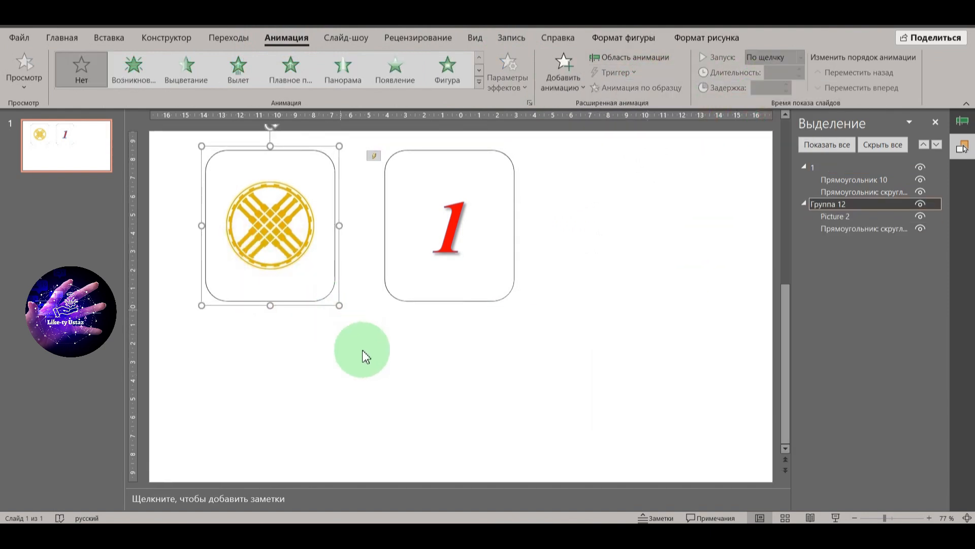
click(365, 357)
Step: Rename the emblem card's group as 2
click(315, 266)
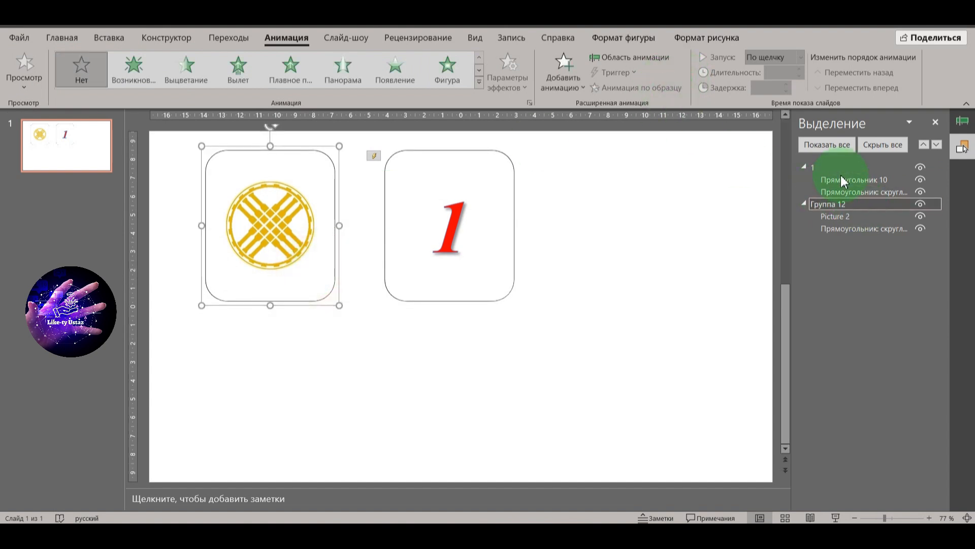
click(633, 38)
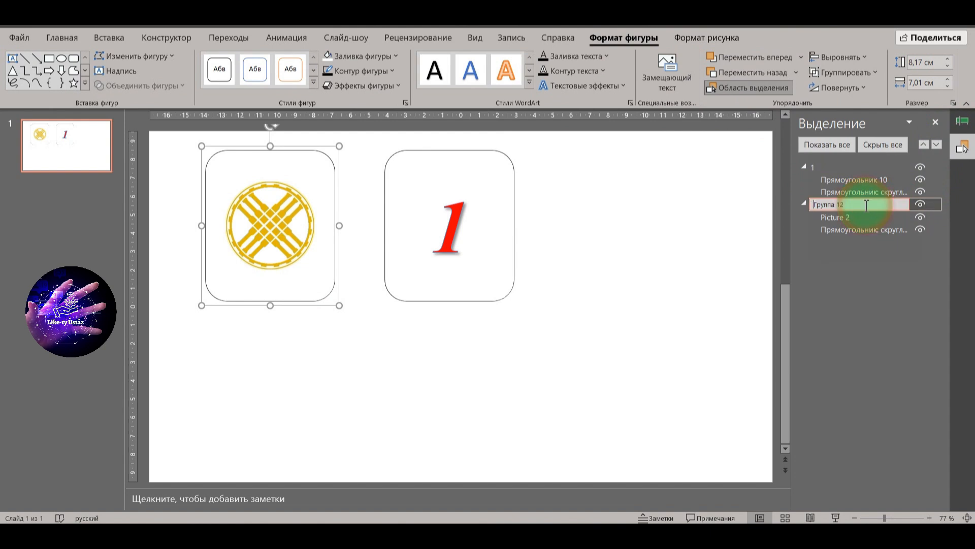
click(807, 207)
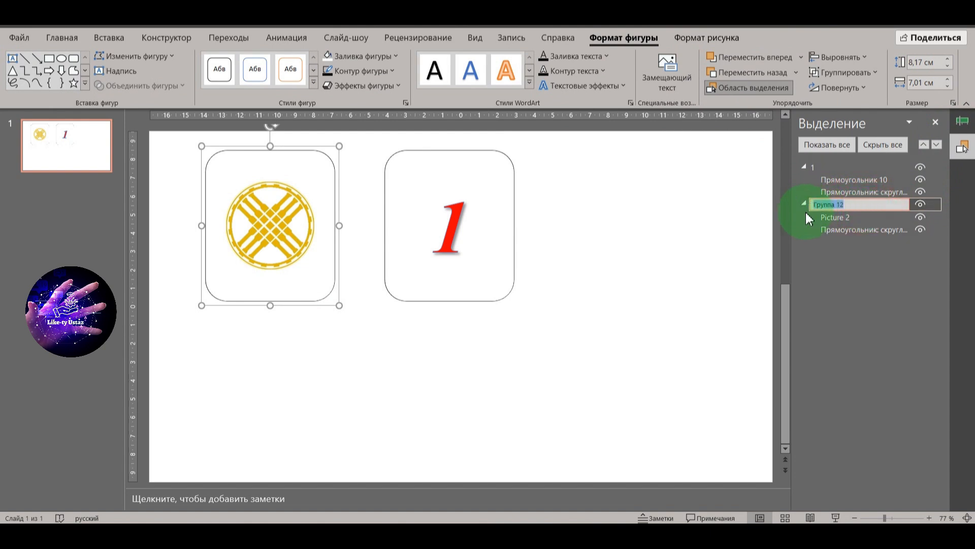
text(2)
Step: Reposition the number card closer to the emblem card
mouse_move(498, 148)
mouse_down()
mouse_move(307, 148)
mouse_move(522, 150)
mouse_move(502, 153)
mouse_move(512, 152)
mouse_up()
click(608, 212)
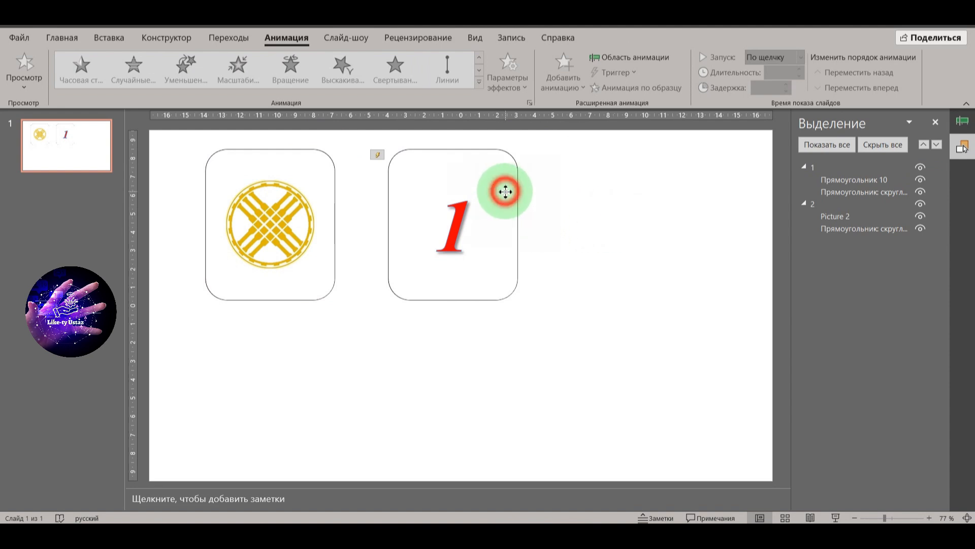
drag(506, 192, 481, 191)
click(562, 217)
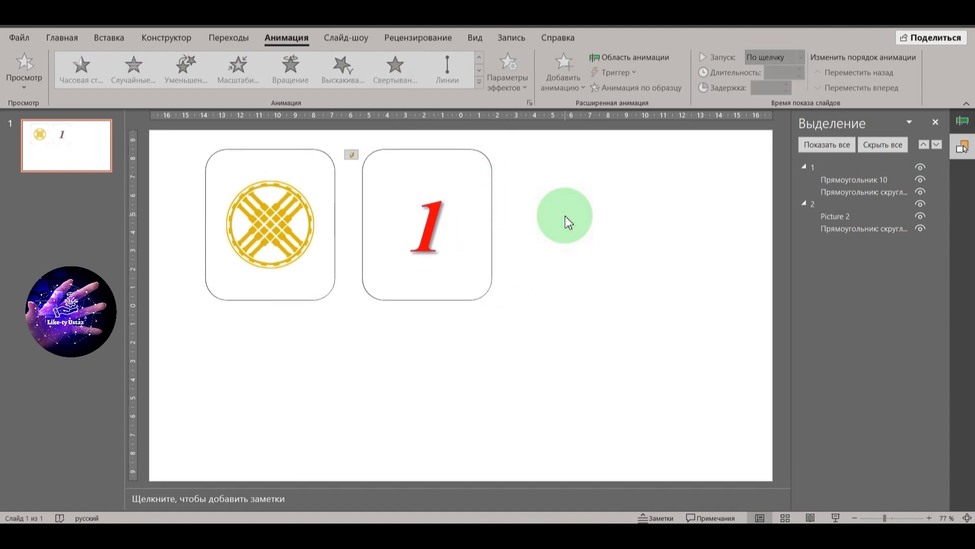
Step: Add a second Свертывание exit effect to the number card
click(472, 147)
click(299, 33)
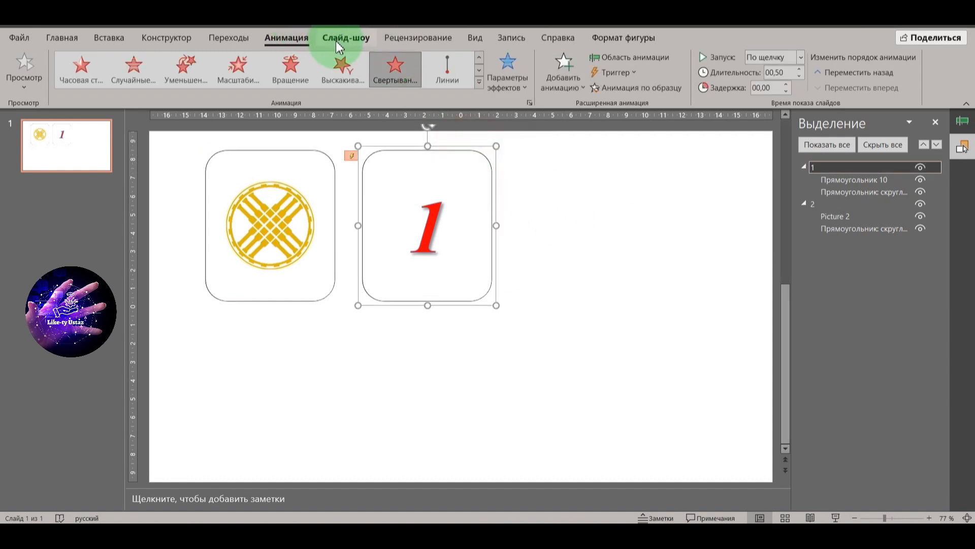
click(506, 71)
click(567, 76)
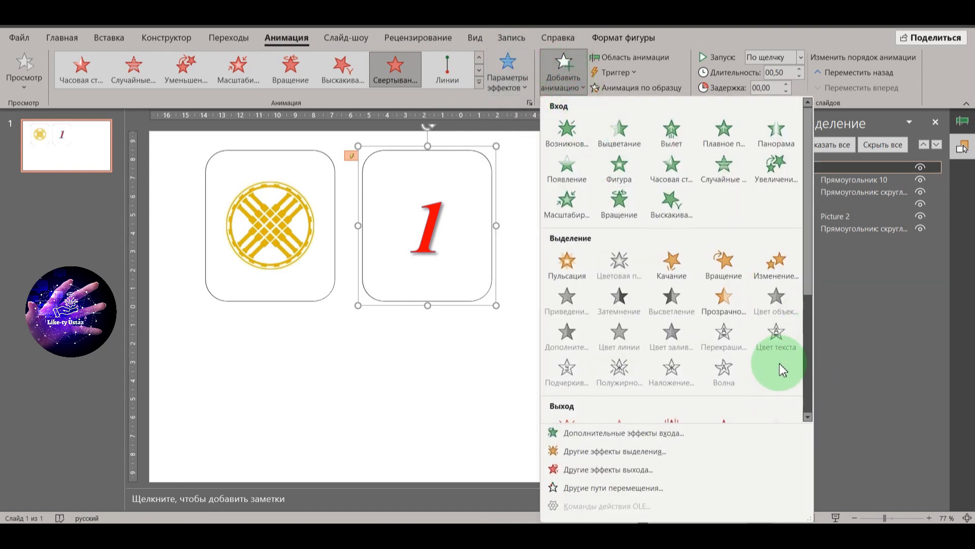
click(615, 470)
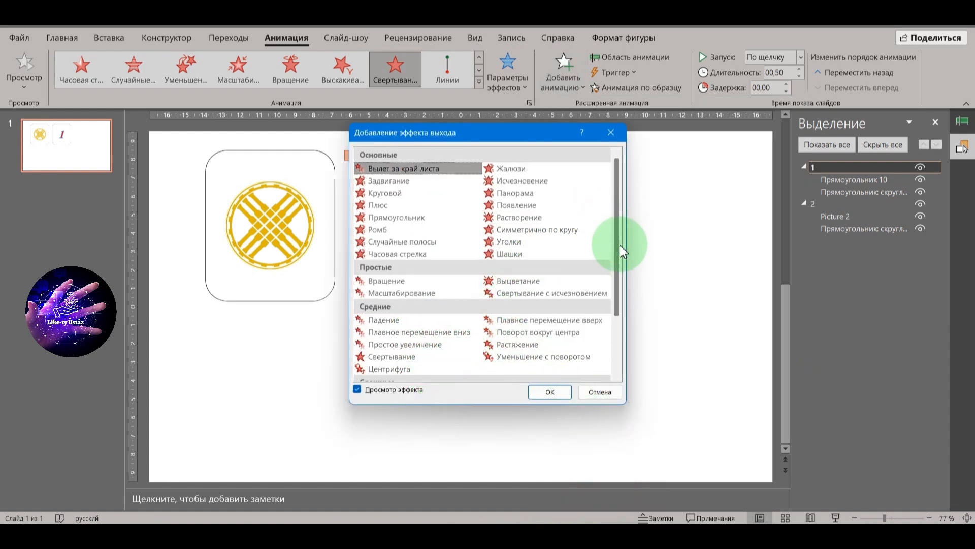
click(416, 358)
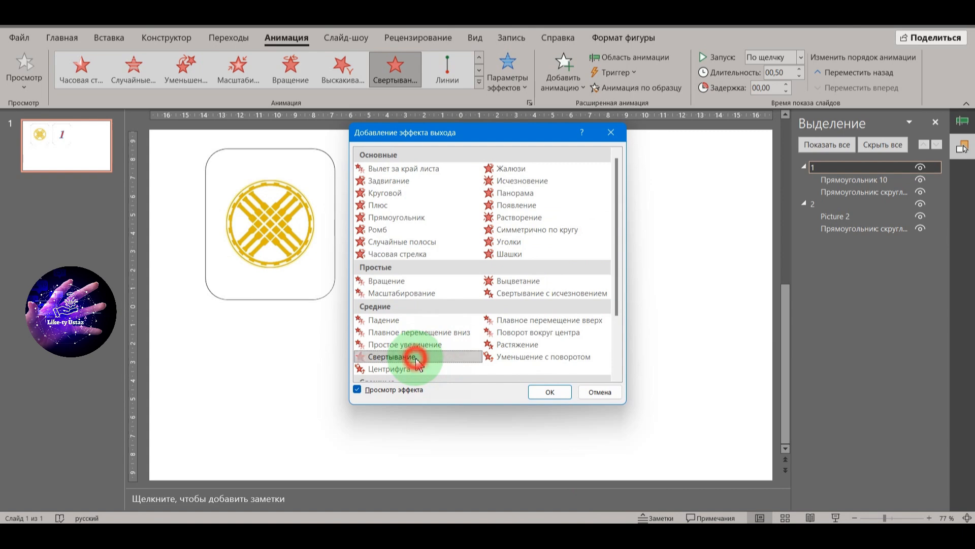
click(547, 393)
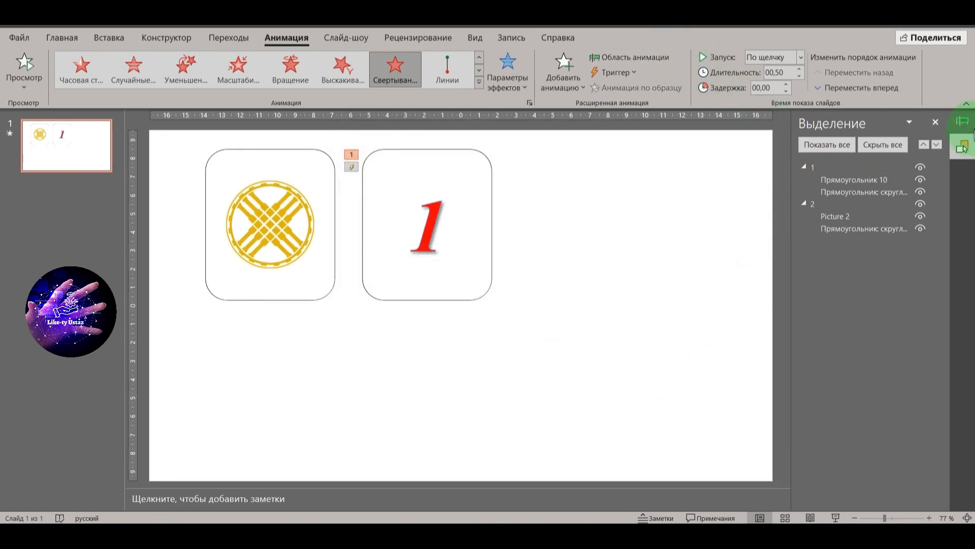
Step: Show the slide's animation list and delete the number card's Свертывание effect listed under trigger 1
click(961, 121)
click(856, 194)
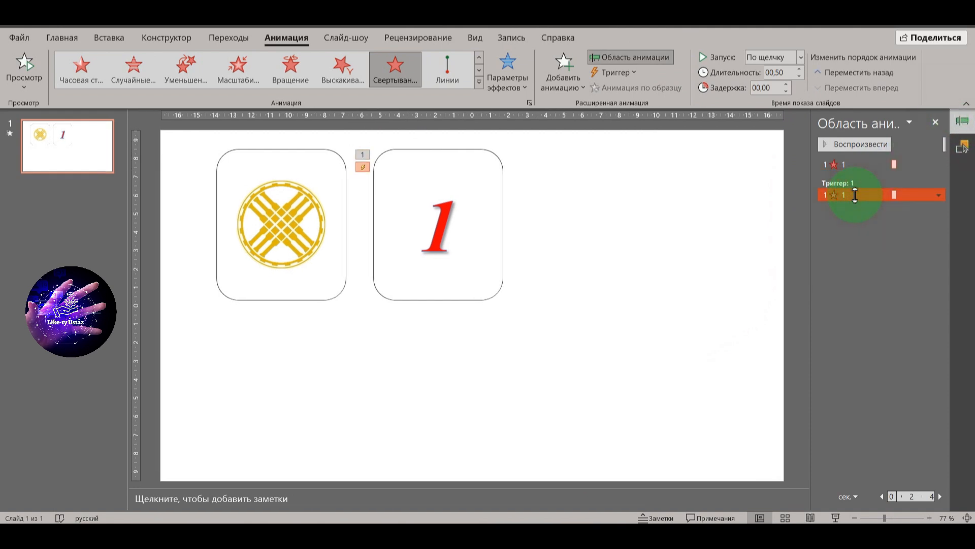
key(Delete)
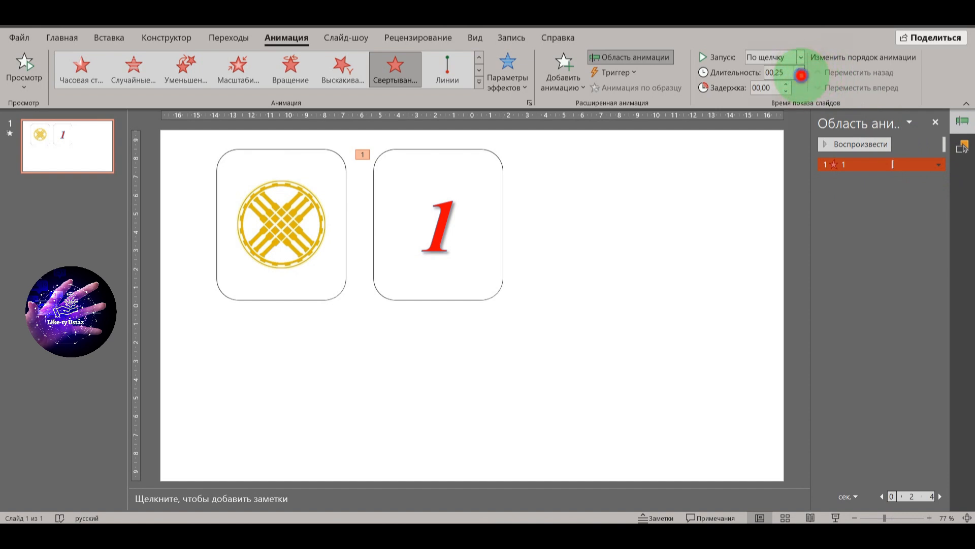
Step: Set object 1's entrance effect under trigger 2 to start after the previous one with a duration of 00,25
click(856, 225)
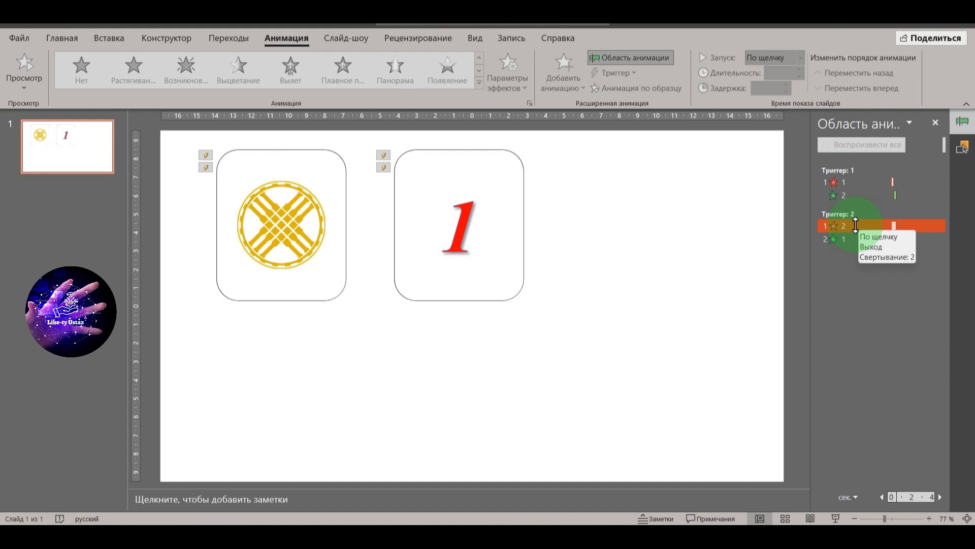
click(833, 239)
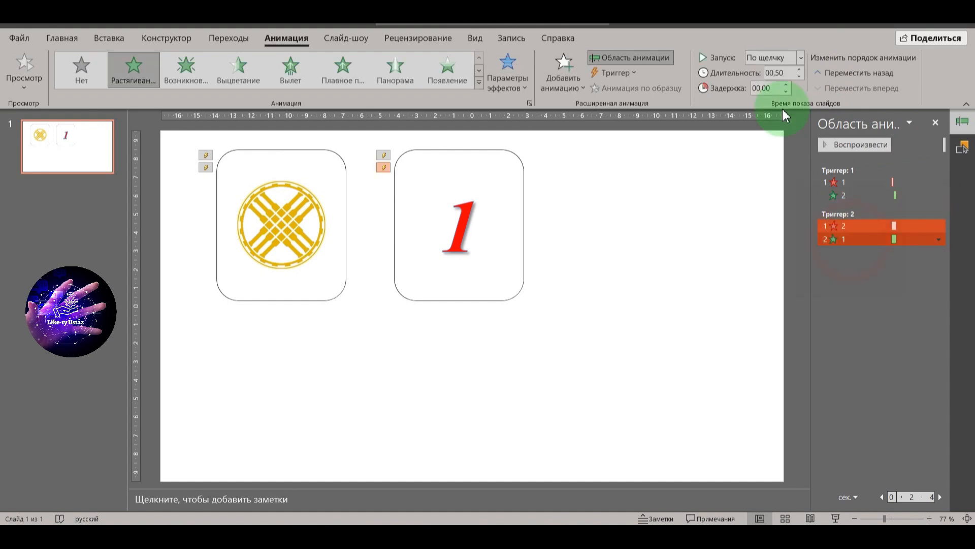
click(801, 58)
click(799, 102)
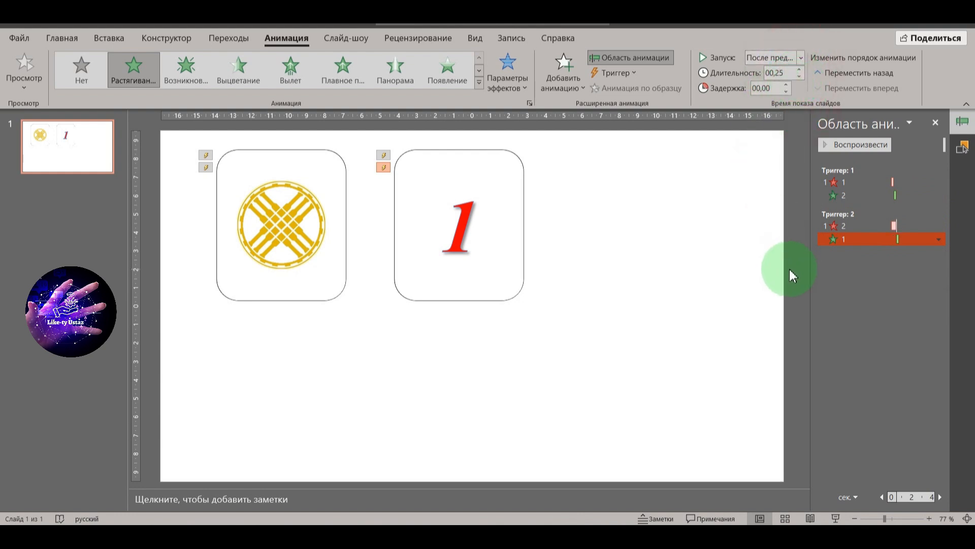
Step: Move the number card exactly on top of the emblem card
click(592, 283)
drag(503, 297, 326, 298)
click(471, 326)
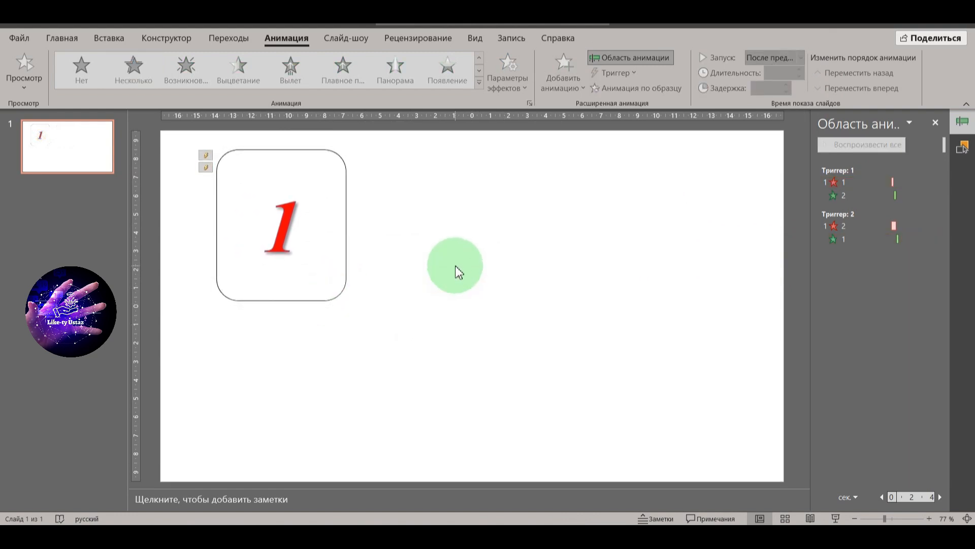
Step: Run the slide show from the current slide, test the card's flip trigger and exit the show
key(ctrl+a)
click(893, 147)
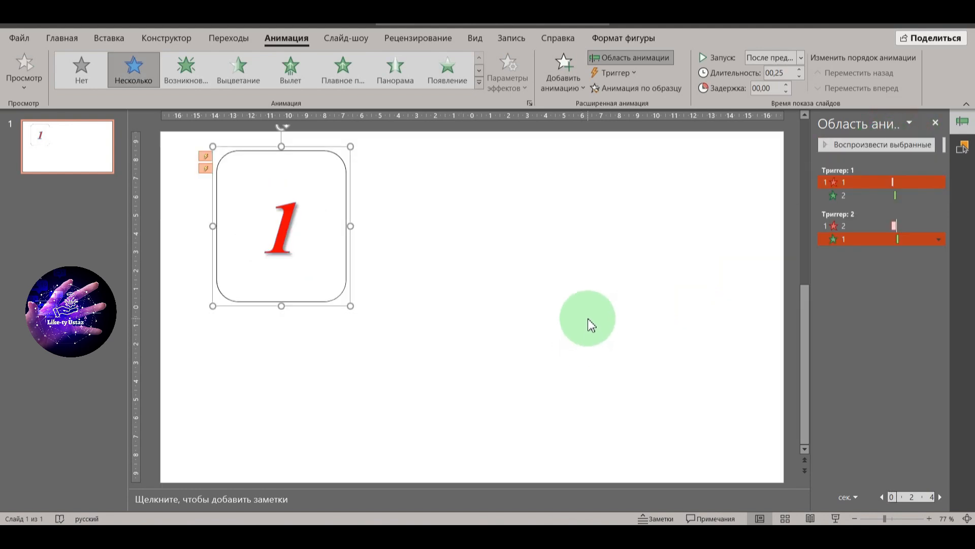
click(835, 518)
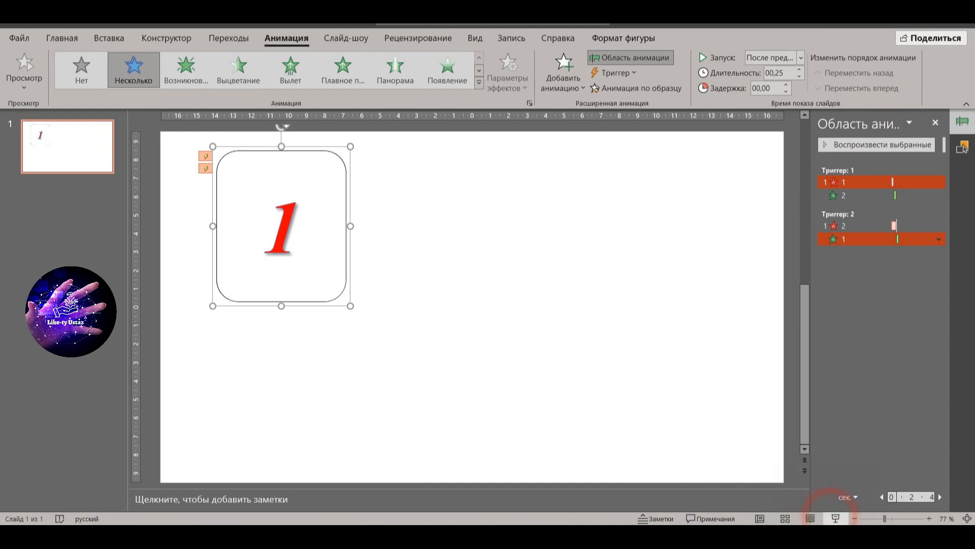
click(195, 181)
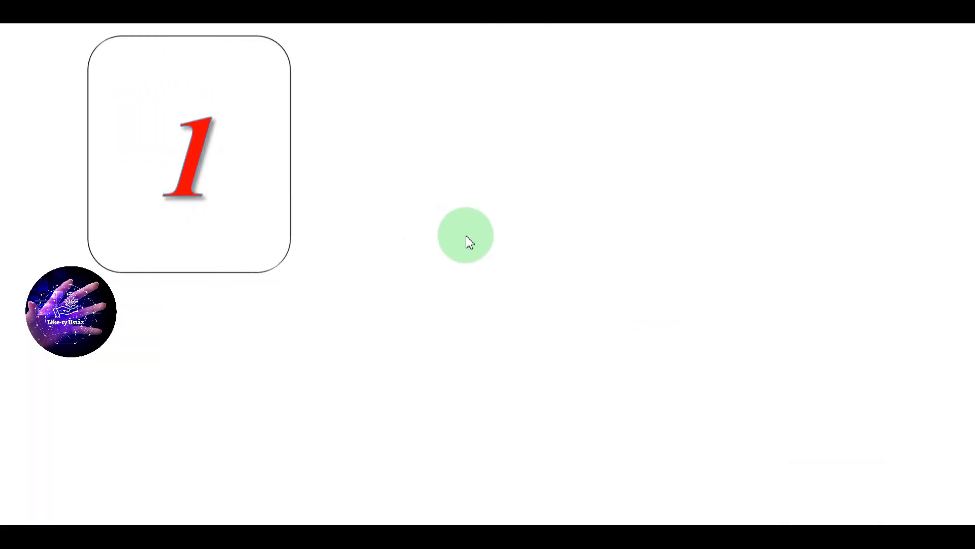
key(Escape)
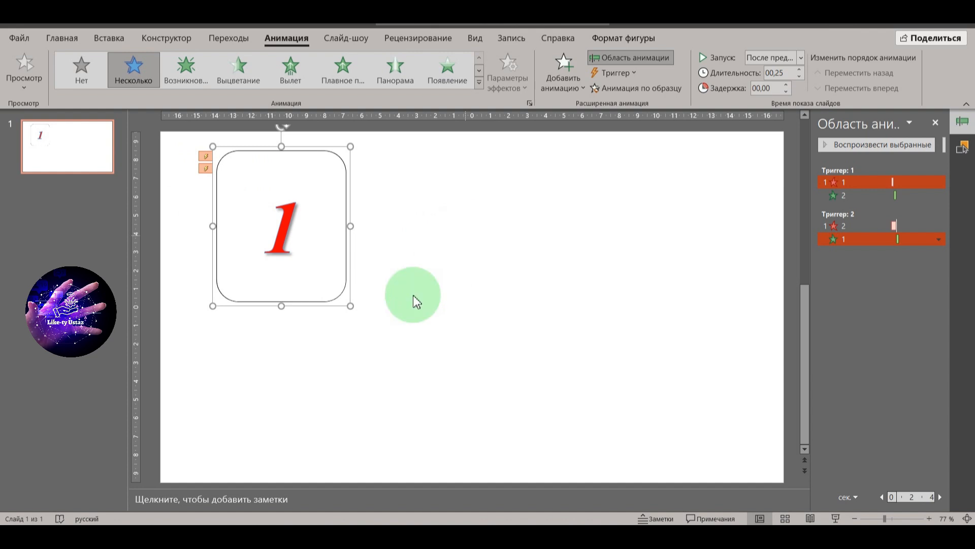
Step: Select both stacked cards together and scale them down slightly
click(468, 337)
drag(436, 344, 196, 135)
mouse_move(350, 305)
mouse_down()
mouse_move(326, 289)
mouse_move(337, 293)
mouse_up()
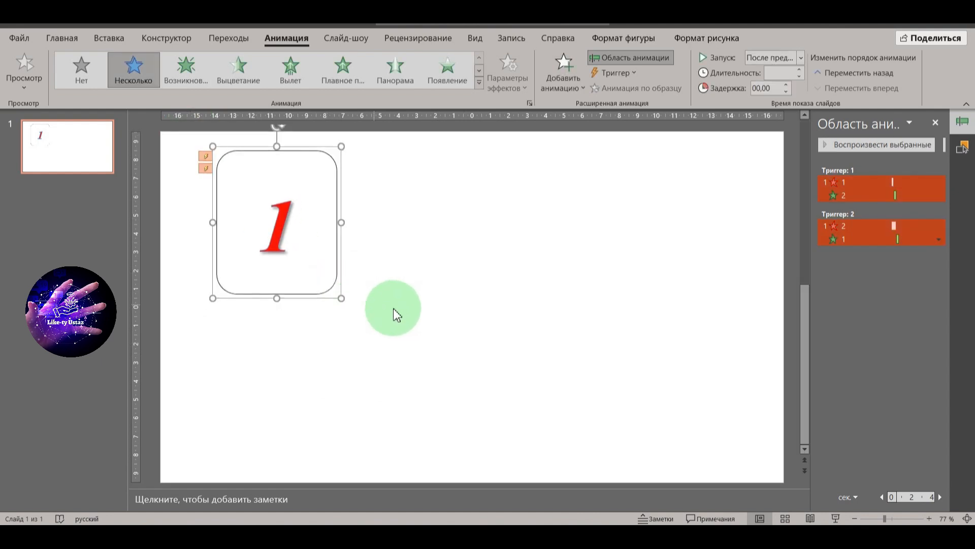
Step: Duplicate the stacked flip card with its animations and place the copy beside the original in the same row
click(409, 307)
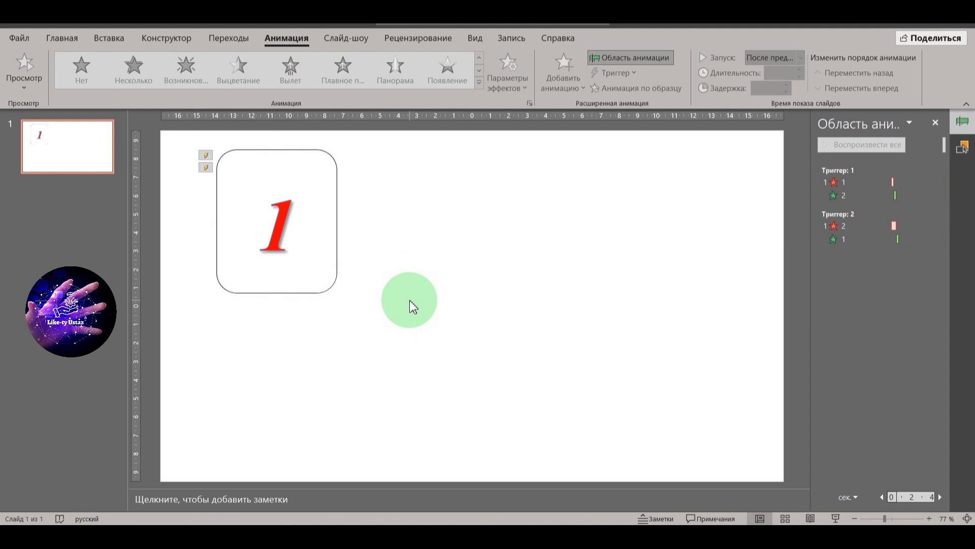
drag(399, 326, 217, 145)
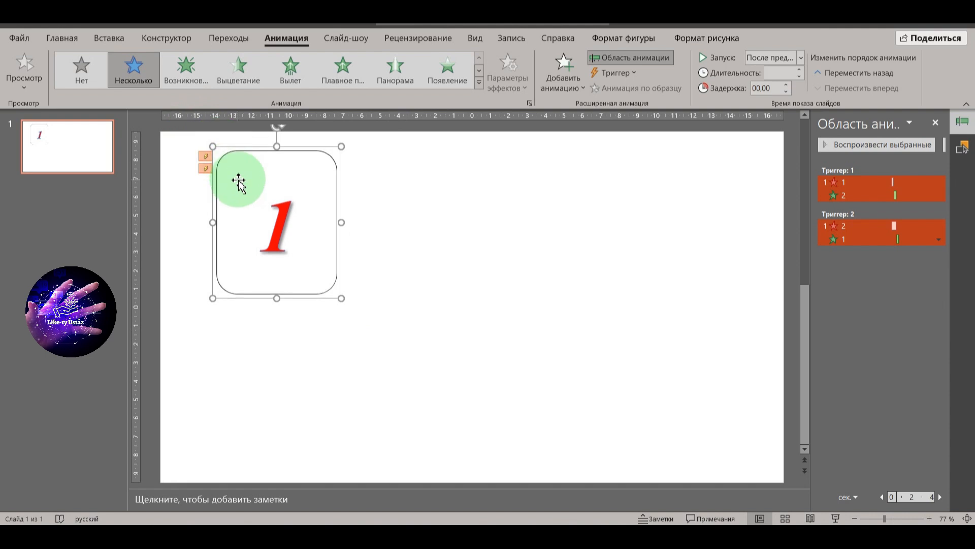
drag(241, 186, 498, 204)
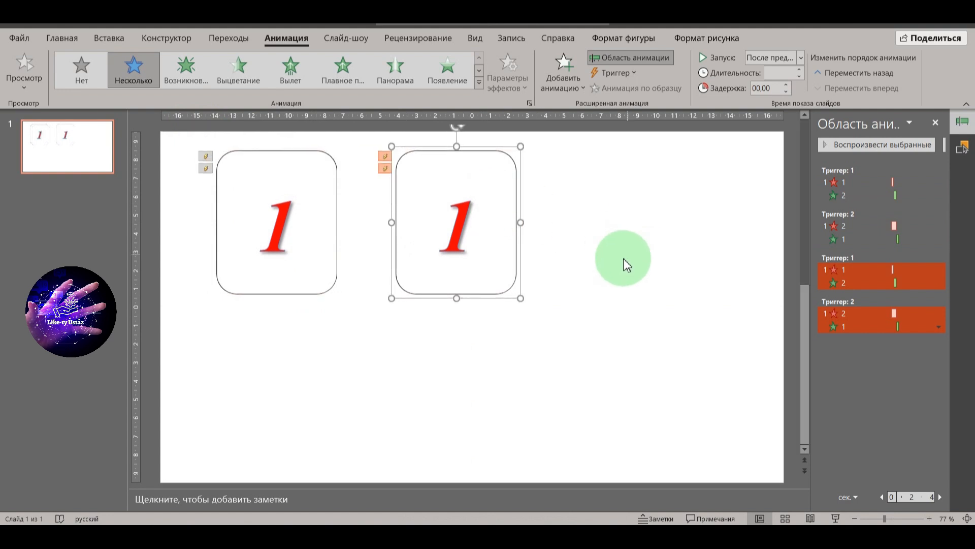
drag(513, 267, 490, 268)
Step: Duplicate both stacked flip cards together to make a row of four across the slide
drag(555, 327, 216, 144)
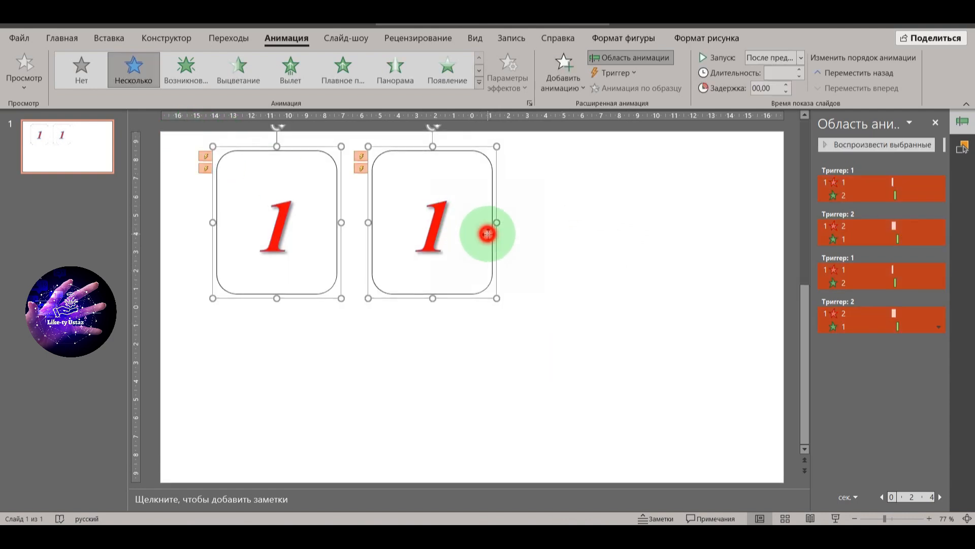
drag(487, 234, 767, 246)
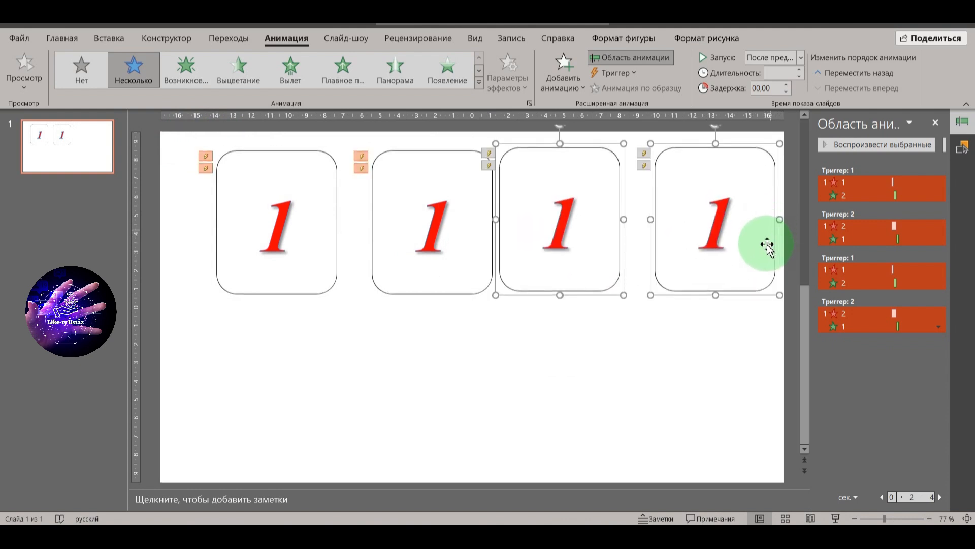
click(788, 329)
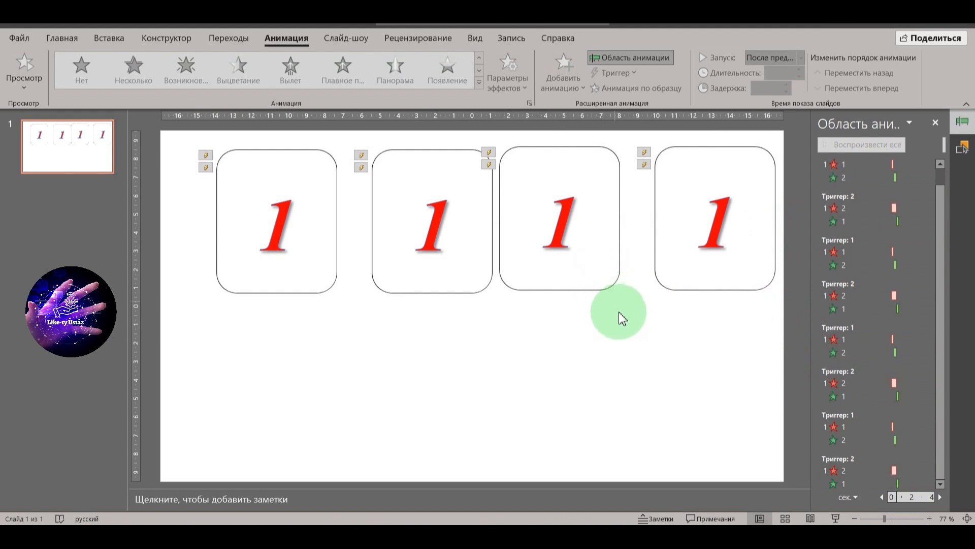
drag(619, 312, 567, 242)
click(595, 319)
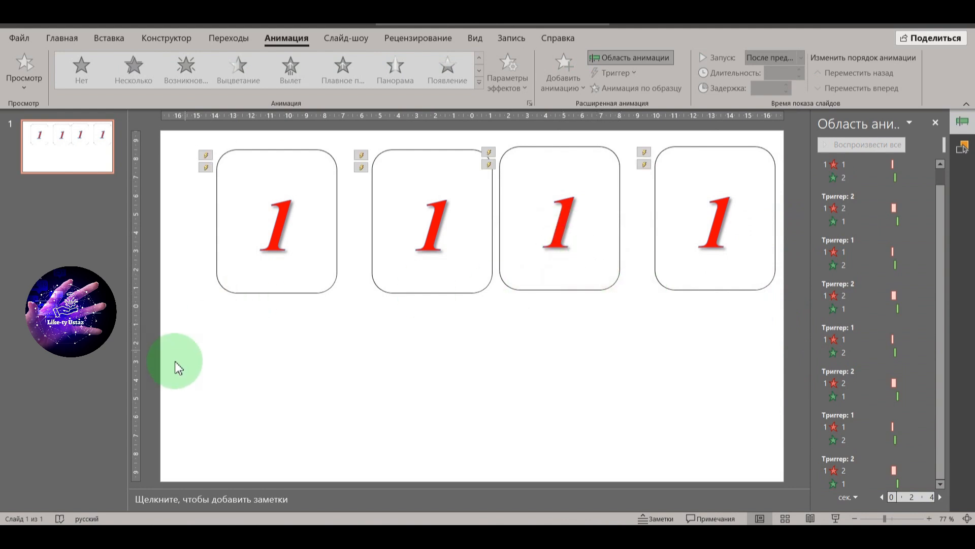
Step: Select all four stacked cards and shift the whole row slightly to the left on the slide
click(140, 216)
scroll(171, 220, down, 1)
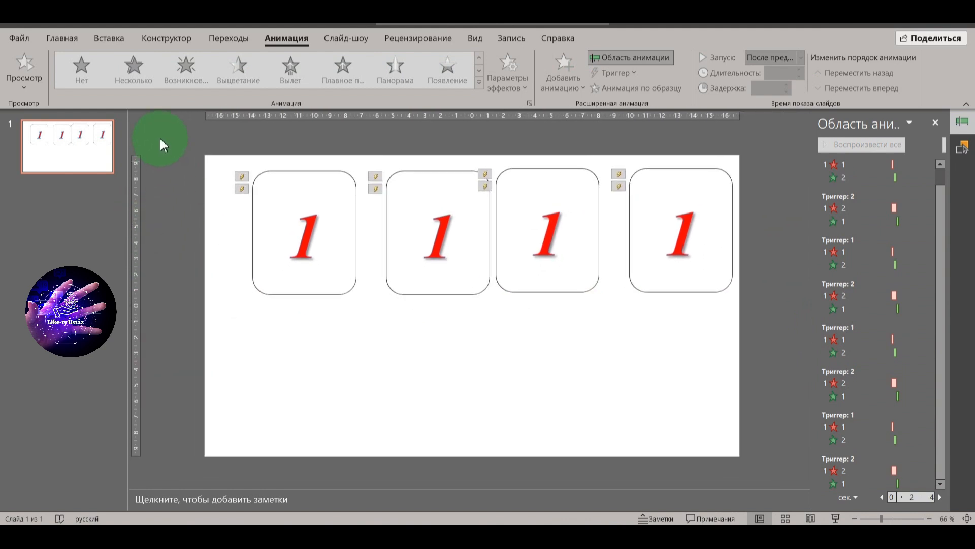
drag(179, 146, 767, 330)
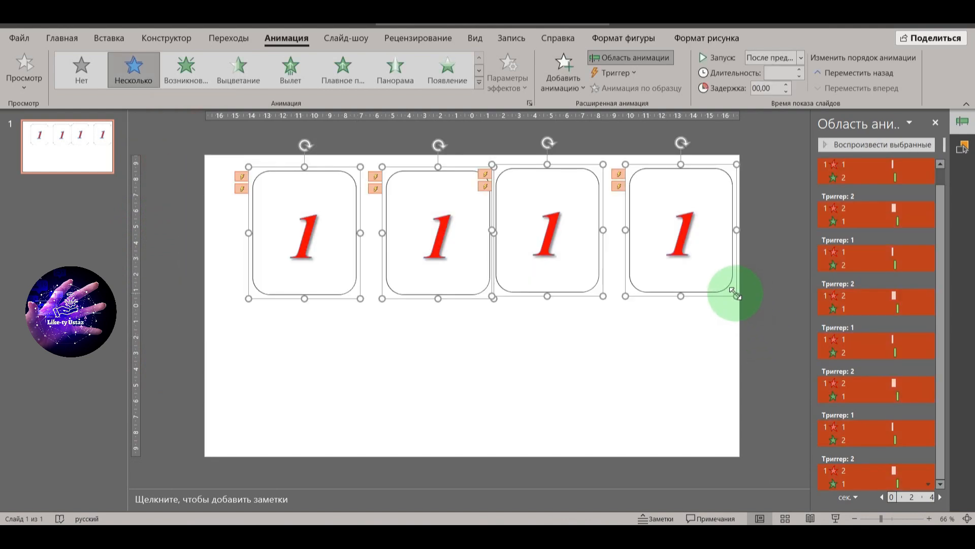
drag(723, 283, 704, 288)
click(483, 300)
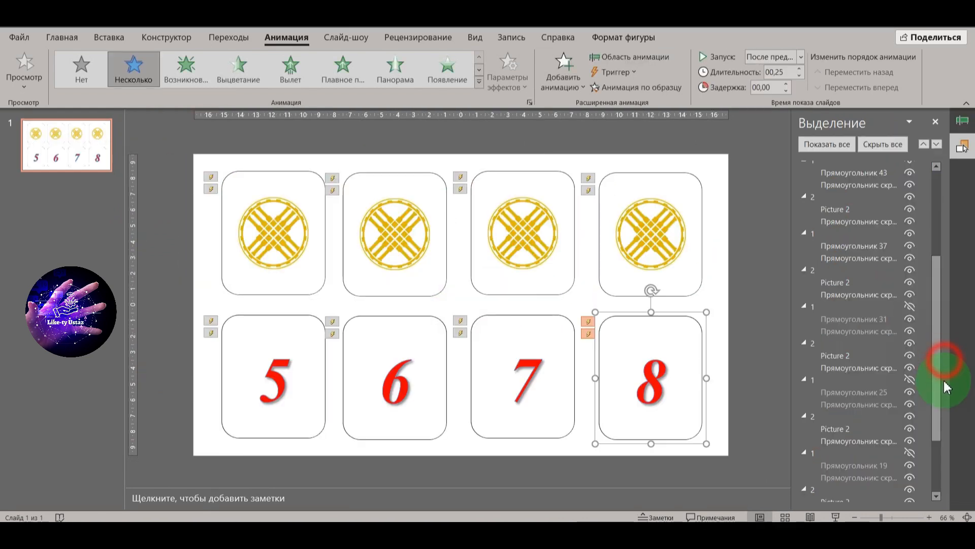
Step: Hide the number faces 8, 7, 6 and 5 of the lower row to expose the emblem cards underneath
drag(936, 375, 938, 264)
click(909, 167)
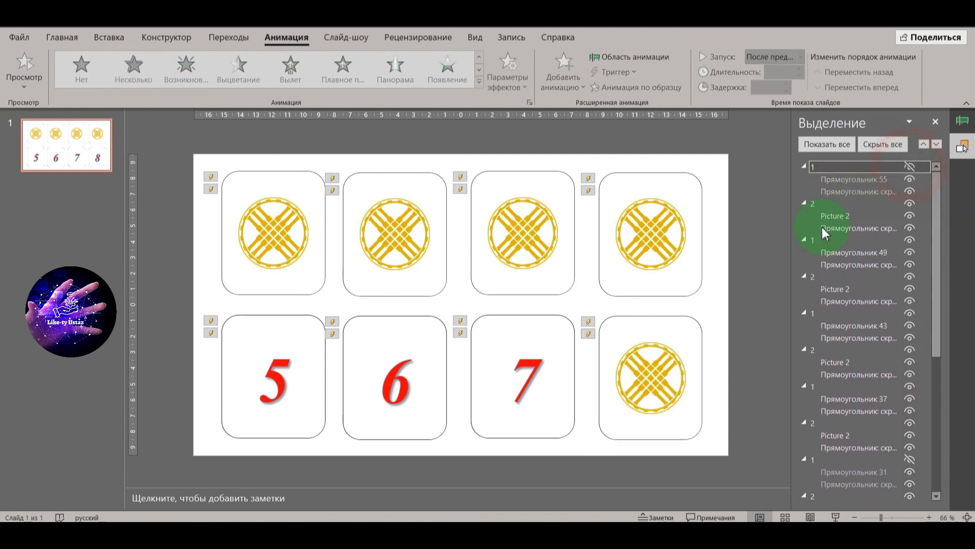
click(563, 374)
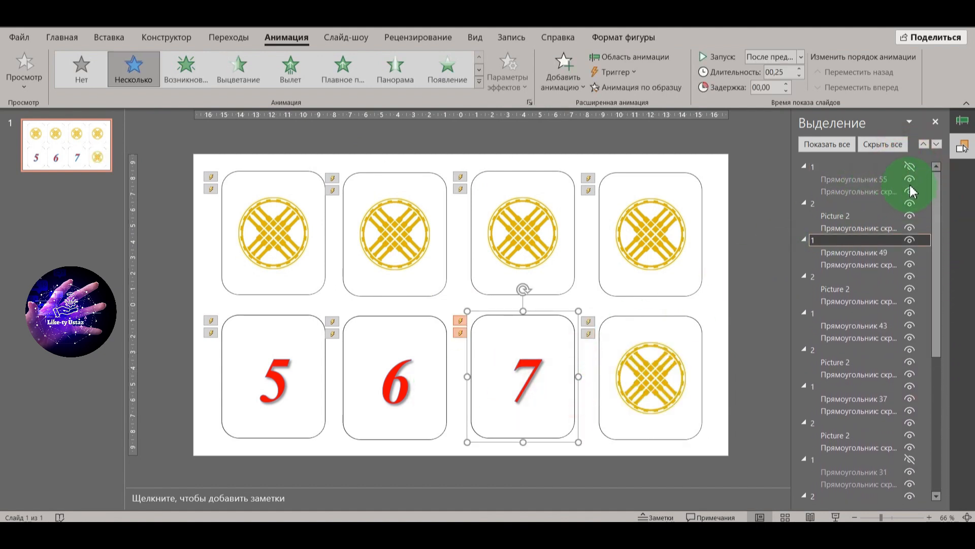
click(908, 243)
click(430, 391)
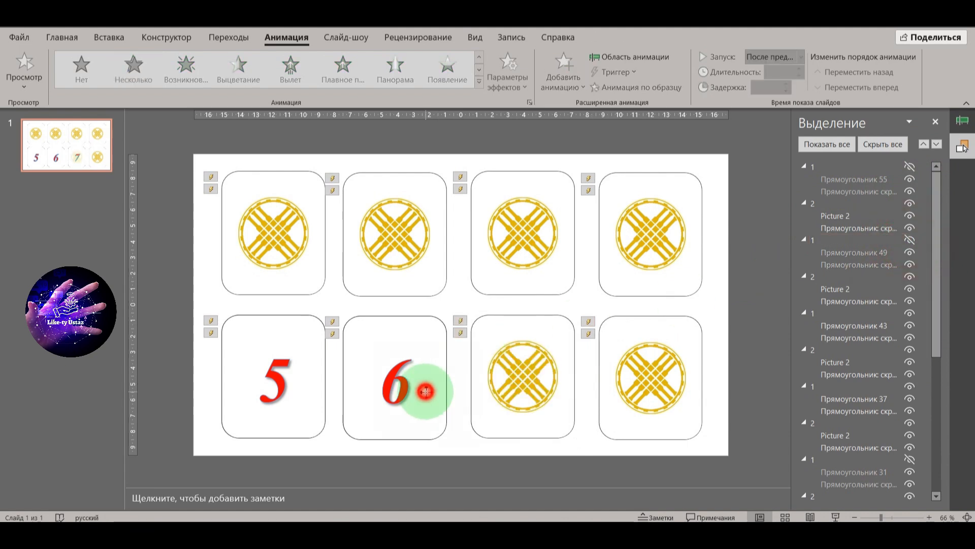
click(910, 313)
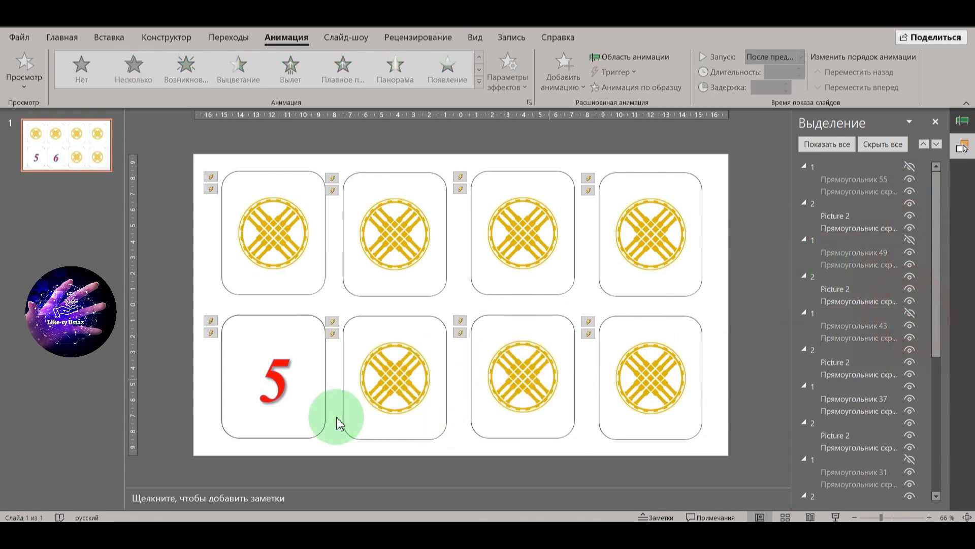
click(311, 420)
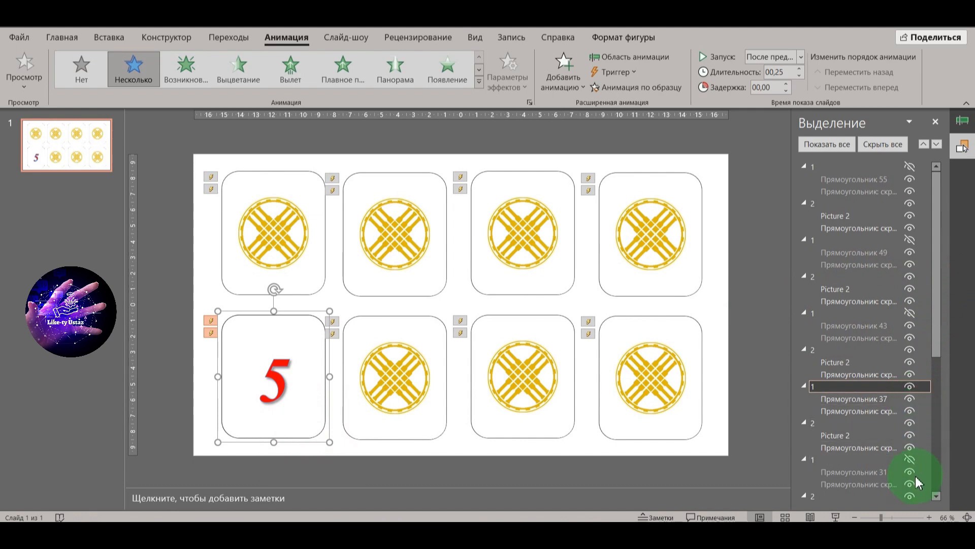
click(908, 388)
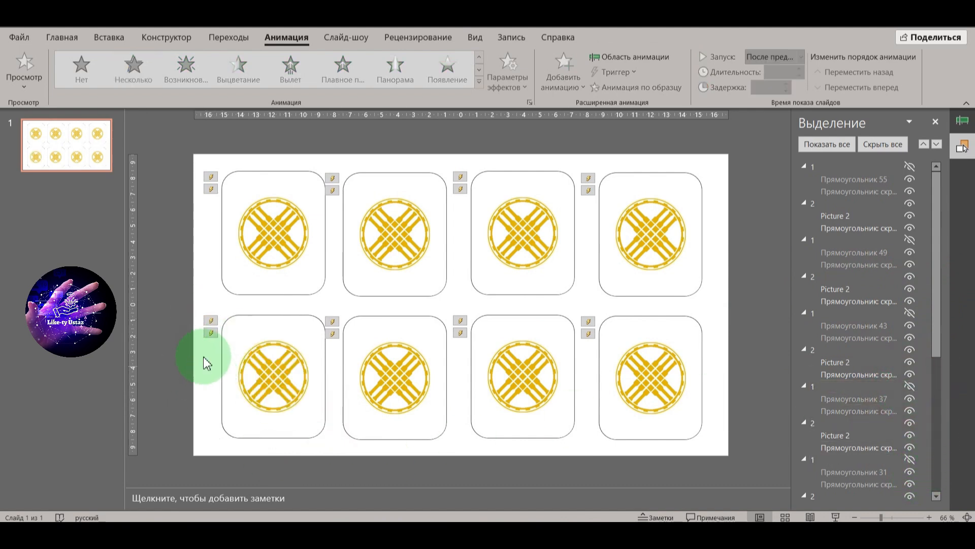
Step: Replace the emblem on the second card of the upper row with a yurt picture from a file
click(393, 225)
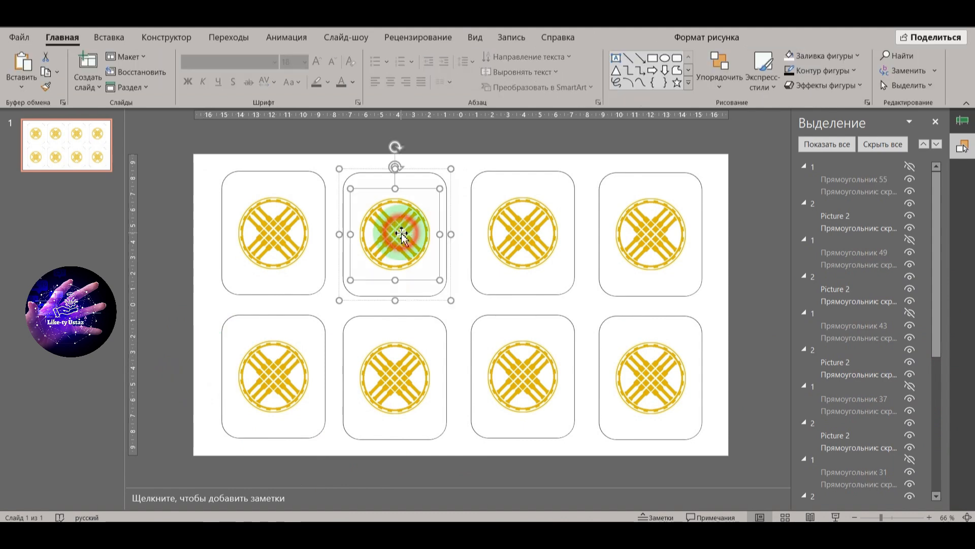
right_click(399, 229)
click(471, 320)
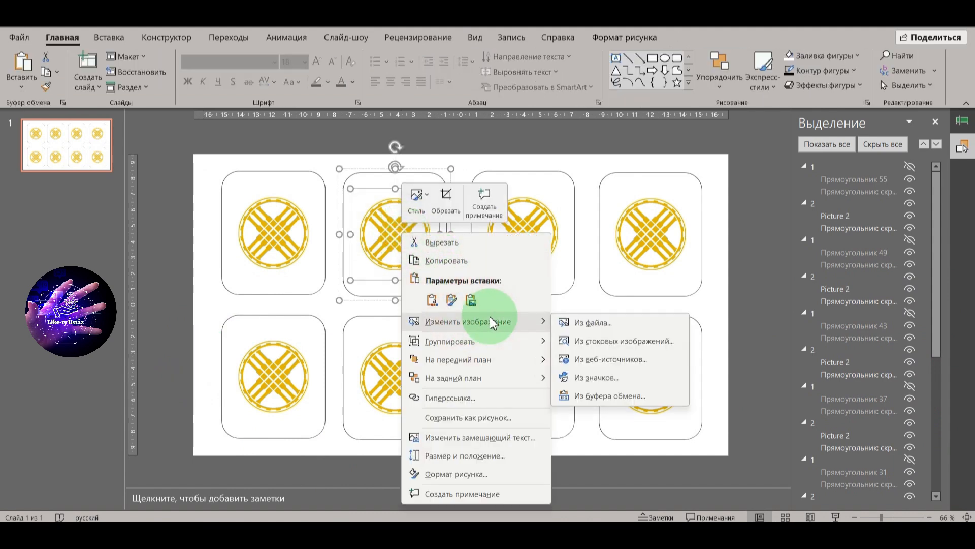
click(607, 321)
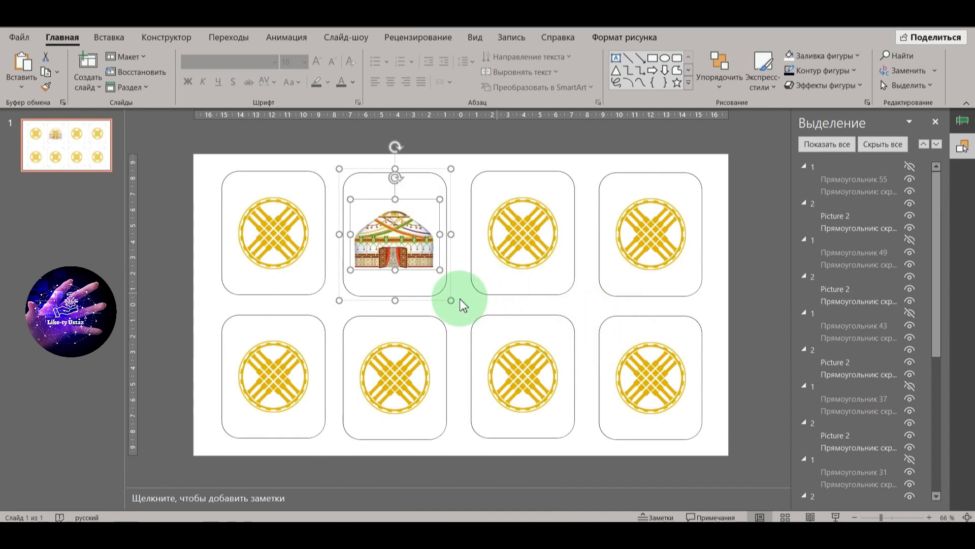
click(756, 285)
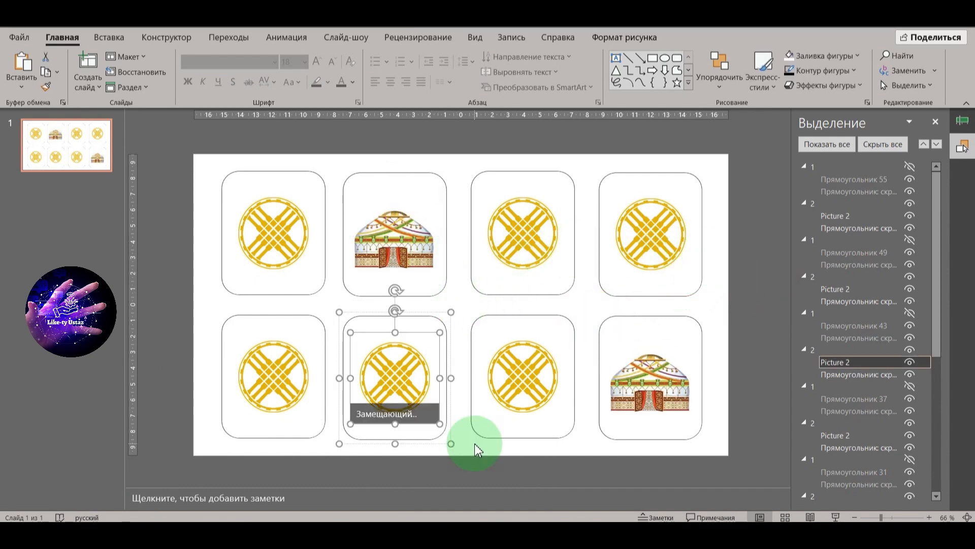
Step: Replace the emblem on the second card of the lower row with a wooden door picture from a file
click(412, 381)
right_click(413, 380)
click(400, 377)
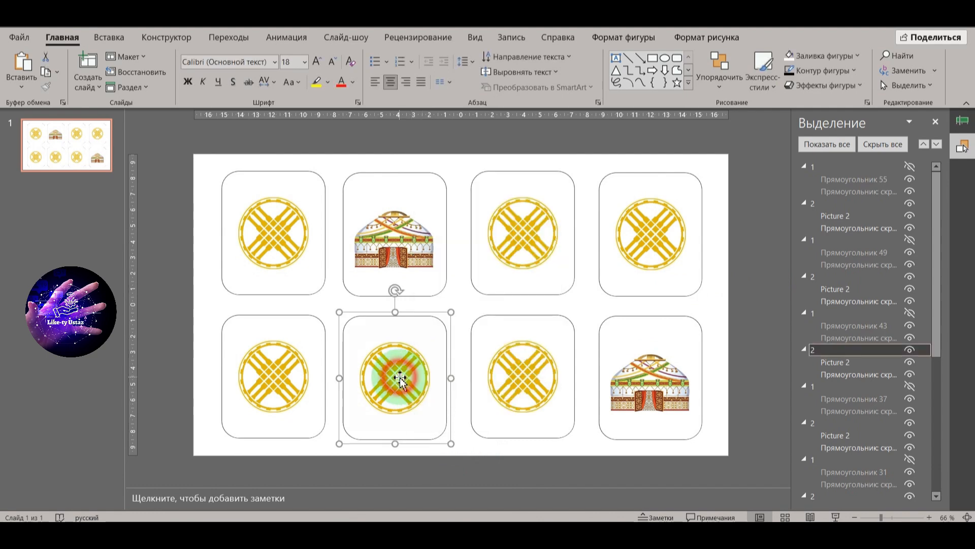
right_click(400, 377)
mouse_move(477, 195)
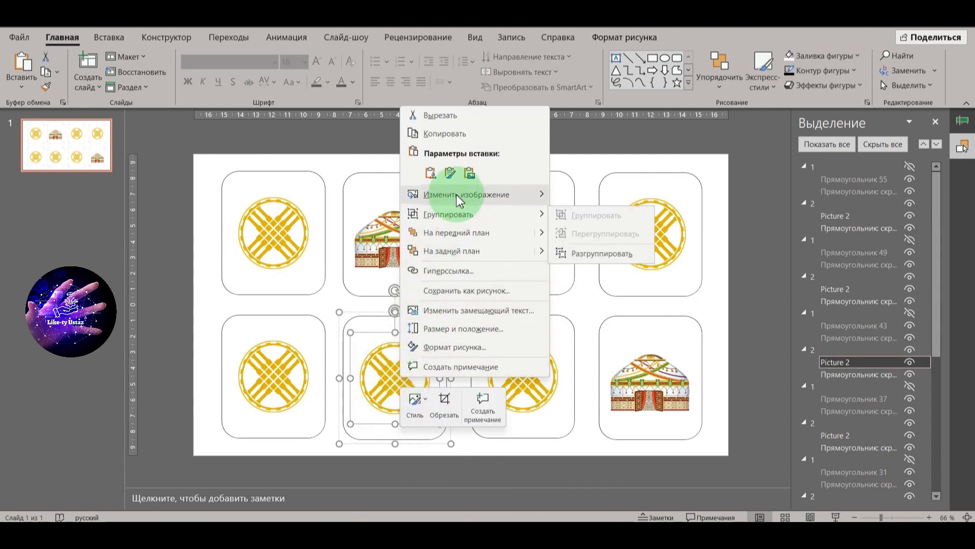
click(608, 199)
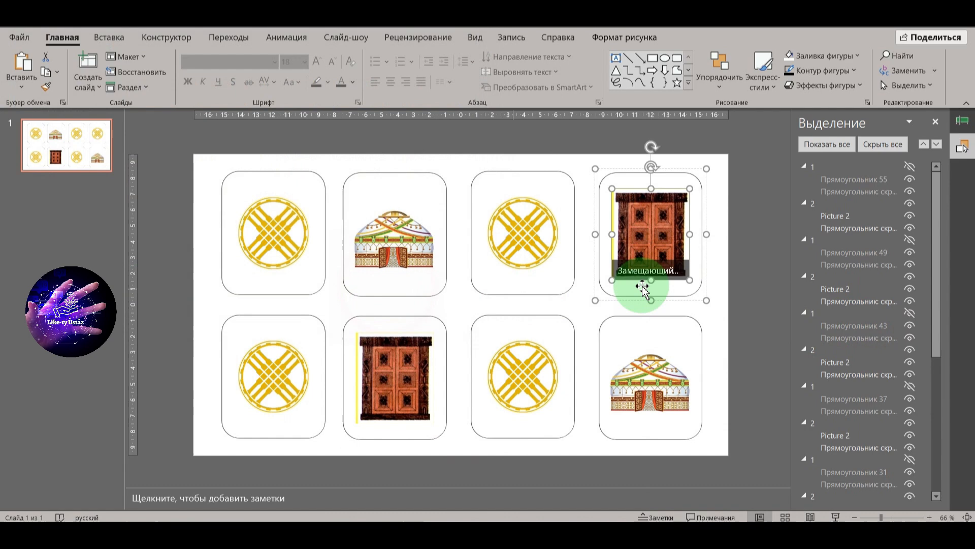
click(751, 312)
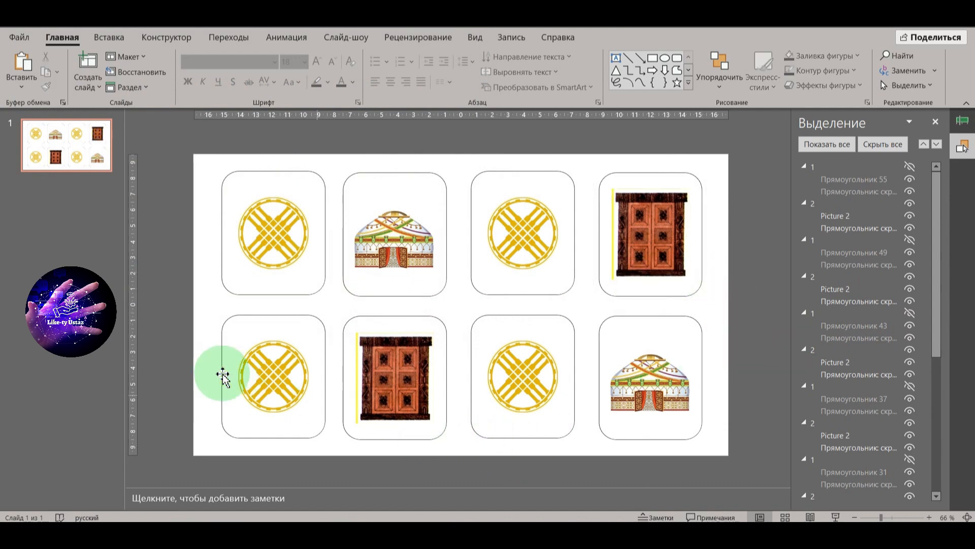
click(172, 511)
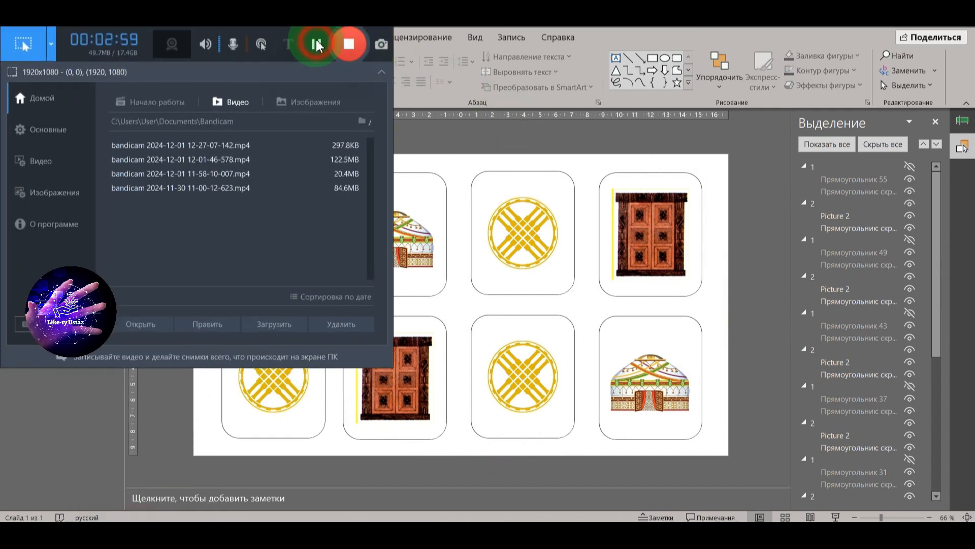
click(318, 46)
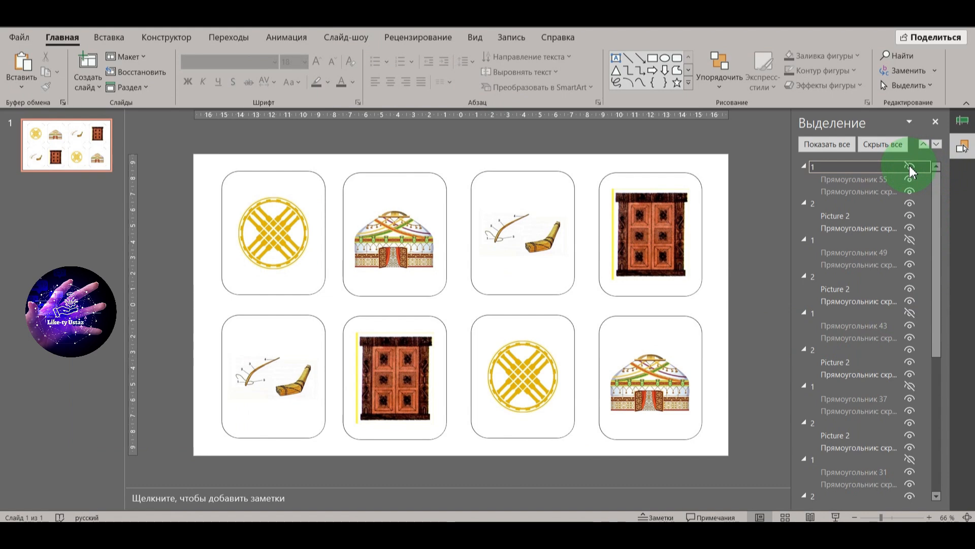
Step: Make the hidden number faces visible again over the picture cards, starting with 8, 7, 6 and 5
click(909, 168)
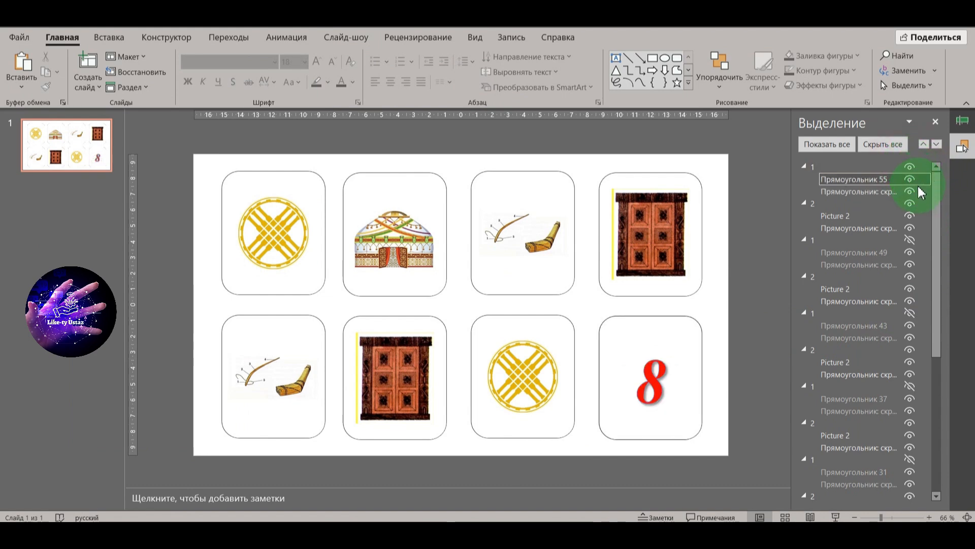
click(909, 240)
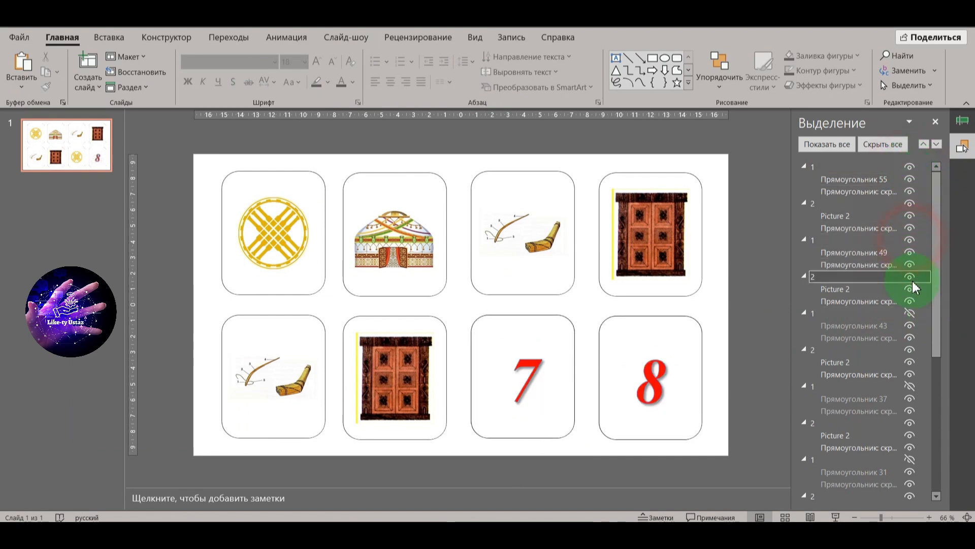
scroll(914, 287, down, 2)
click(910, 282)
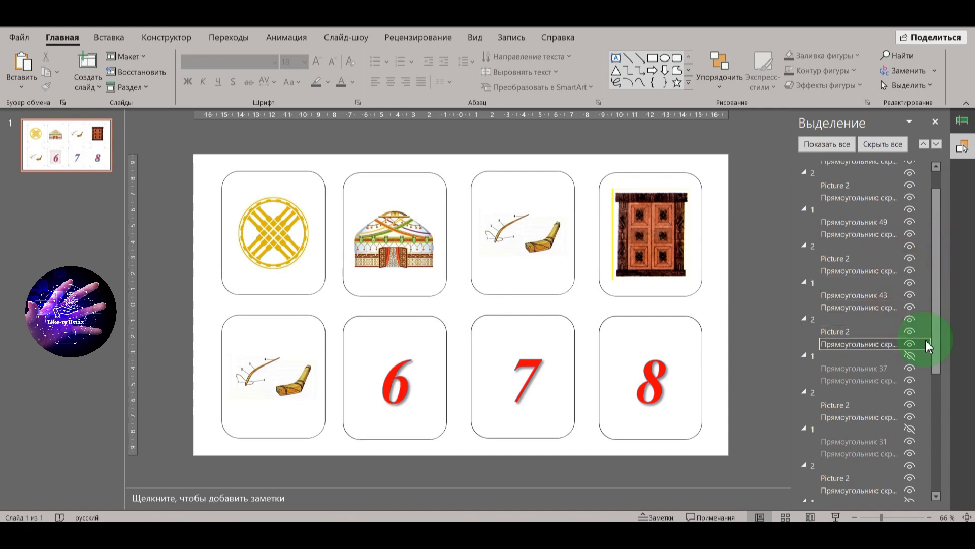
scroll(924, 345, down, 3)
click(910, 300)
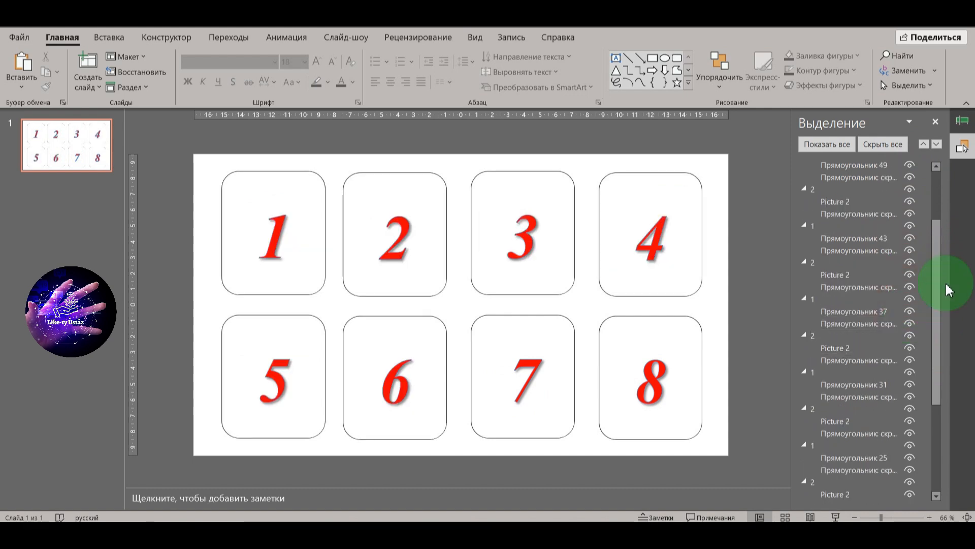